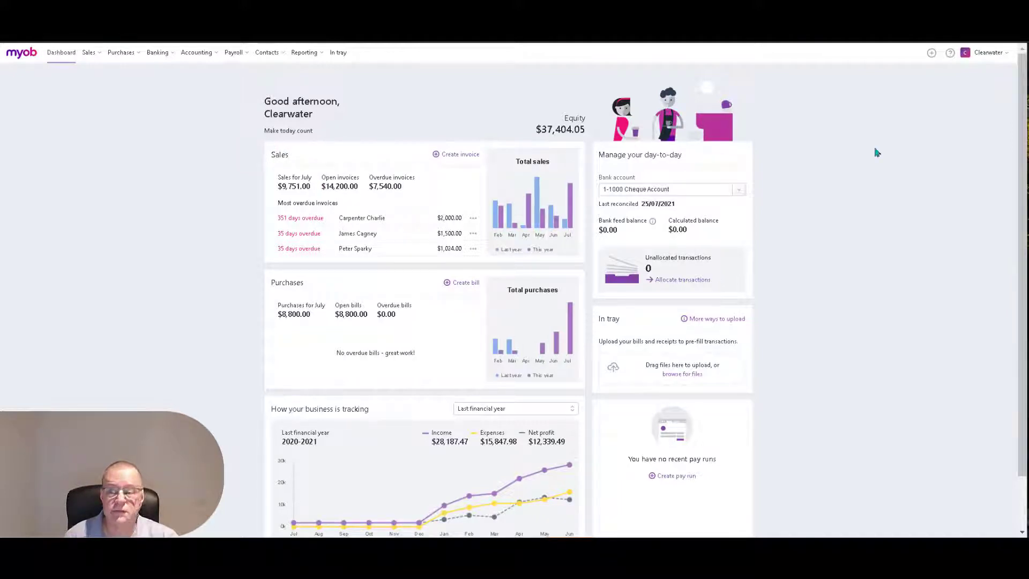
# Capture the Sales panel of the MYOB dashboard as an image with Snagit and open it in the editor.
pyautogui.moveTo(1028, 72); pyautogui.dragTo(880, 75)
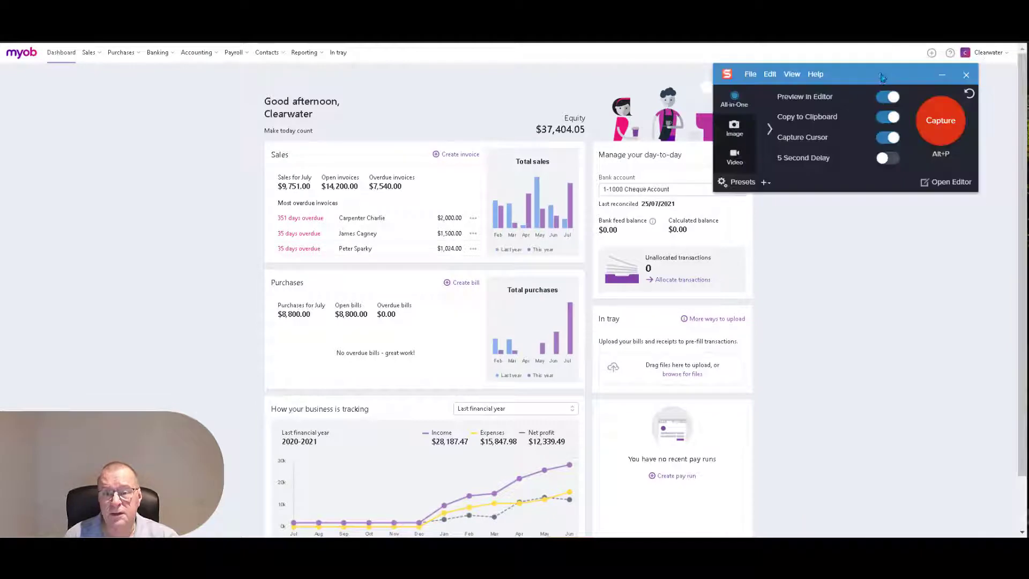
pyautogui.click(942, 126)
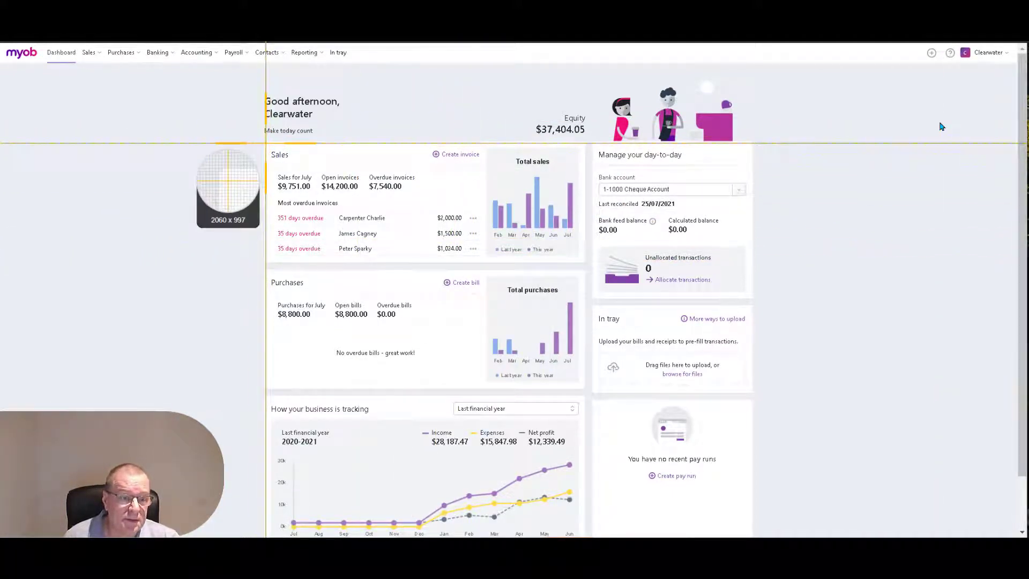
pyautogui.moveTo(264, 142); pyautogui.dragTo(583, 262)
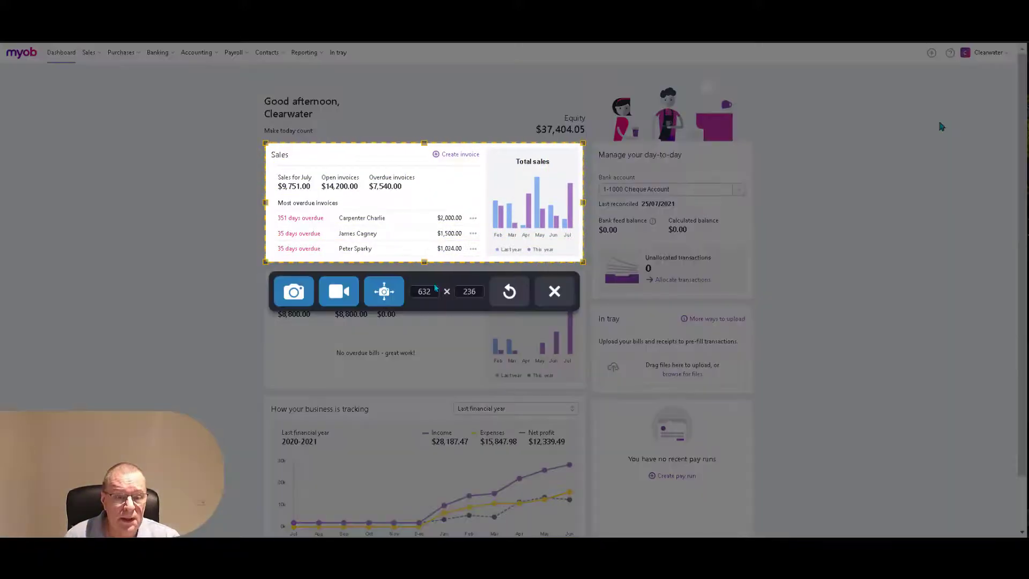
pyautogui.click(293, 292)
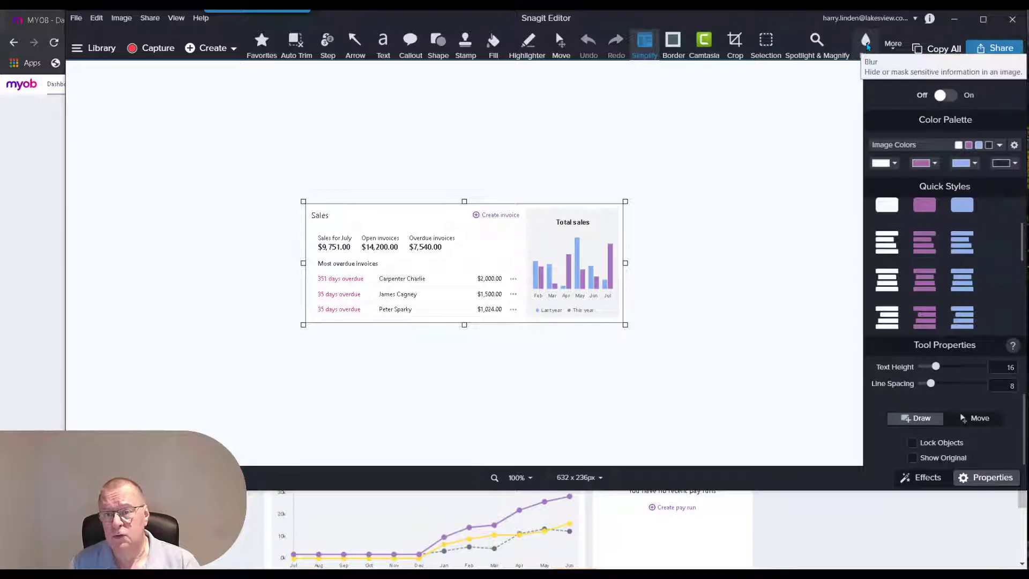
# Blur the three overdue invoice rows with the smooth blur style at intensity 100.
pyautogui.click(893, 44)
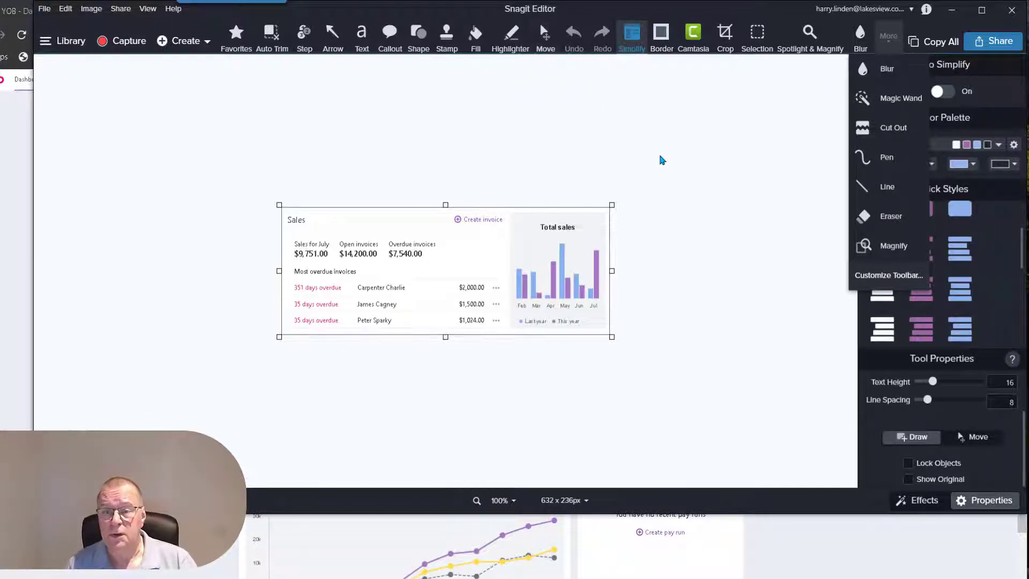
pyautogui.click(859, 35)
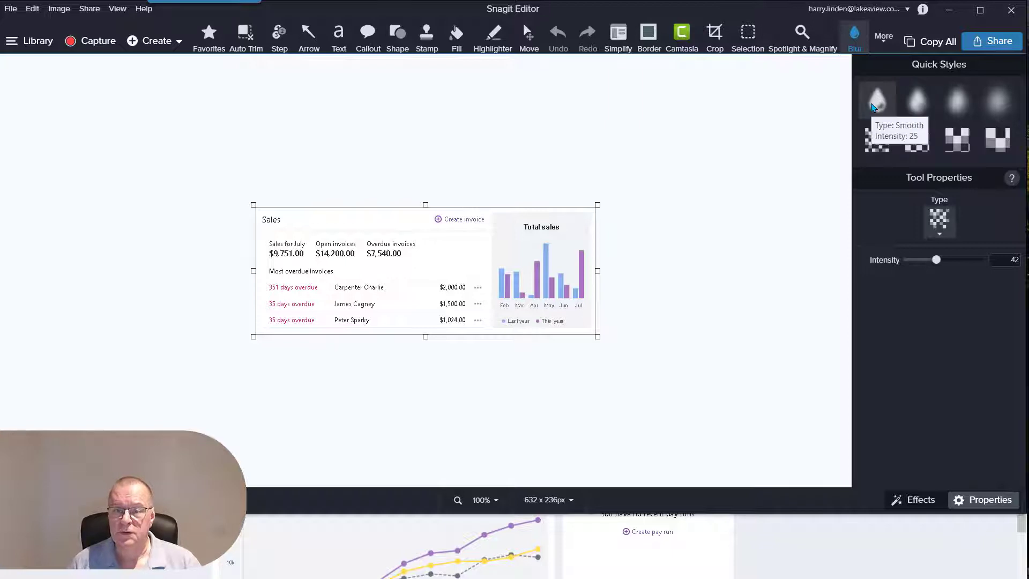
pyautogui.click(875, 105)
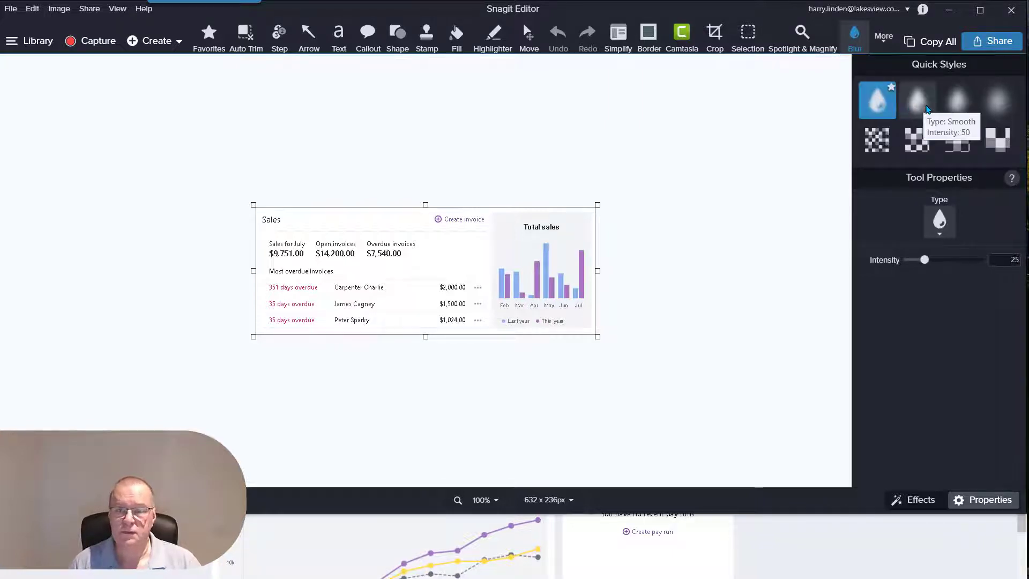
pyautogui.click(929, 108)
pyautogui.click(964, 105)
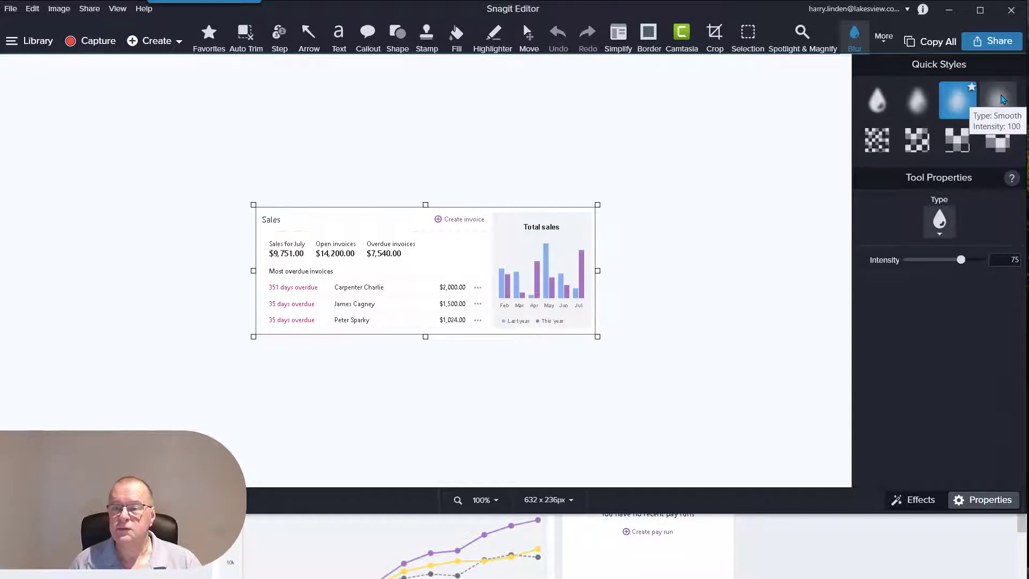
pyautogui.click(1004, 99)
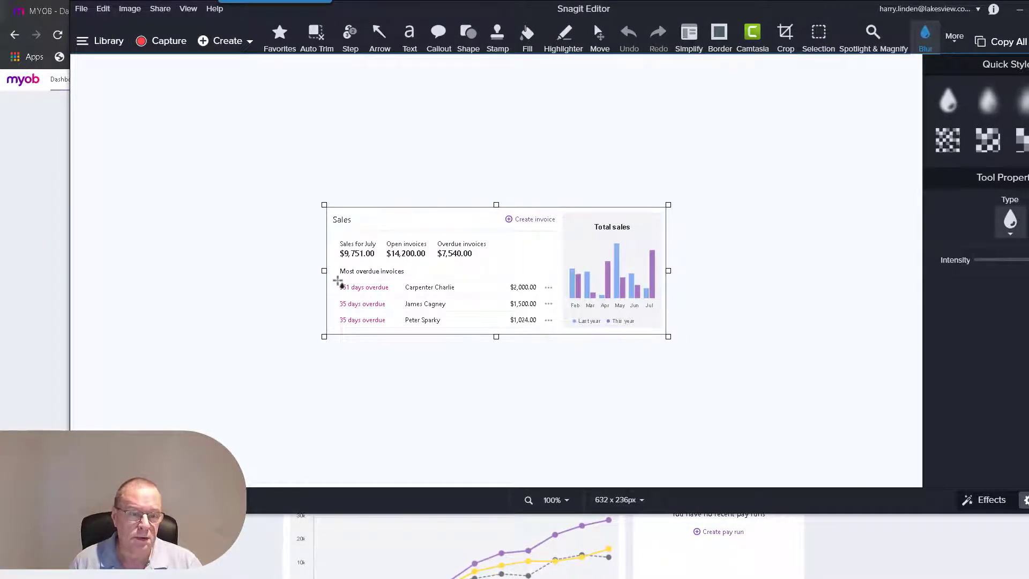
pyautogui.moveTo(338, 282); pyautogui.dragTo(561, 330)
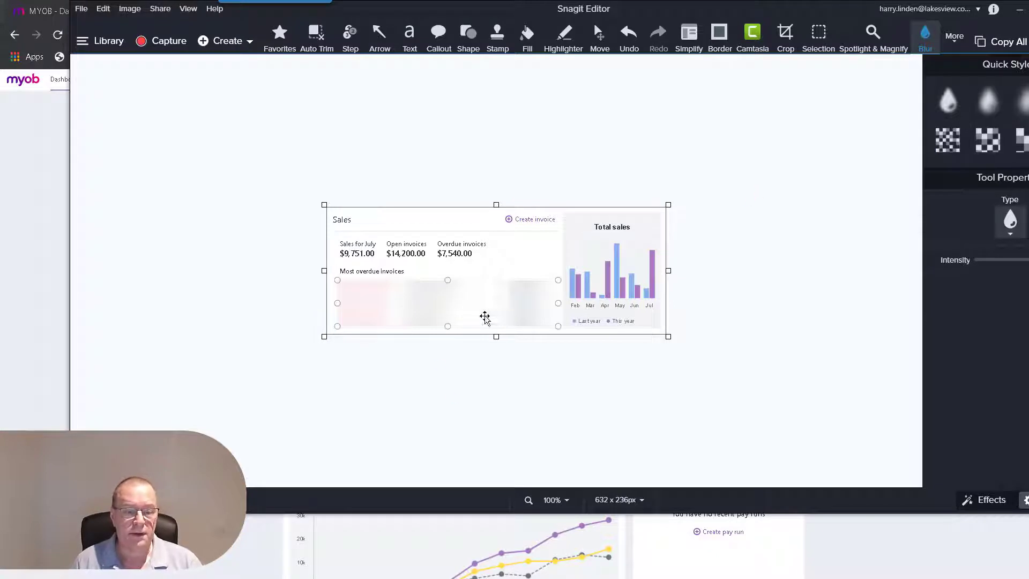
pyautogui.click(395, 302)
pyautogui.click(737, 299)
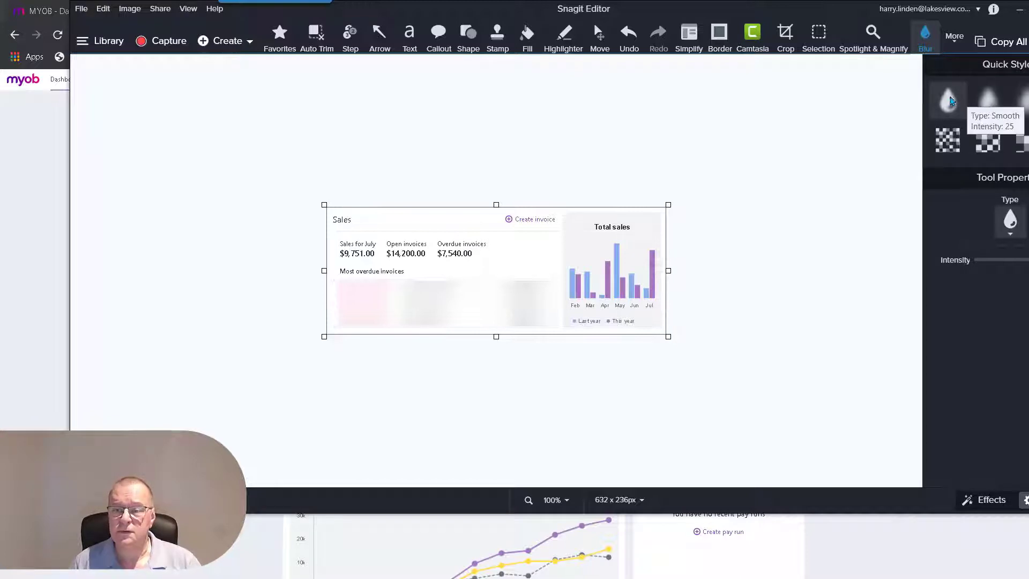
# Try other blur styles on the blurred invoice rows: smooth at 25 and 50, and pixelated from 25 up to 100.
pyautogui.click(463, 309)
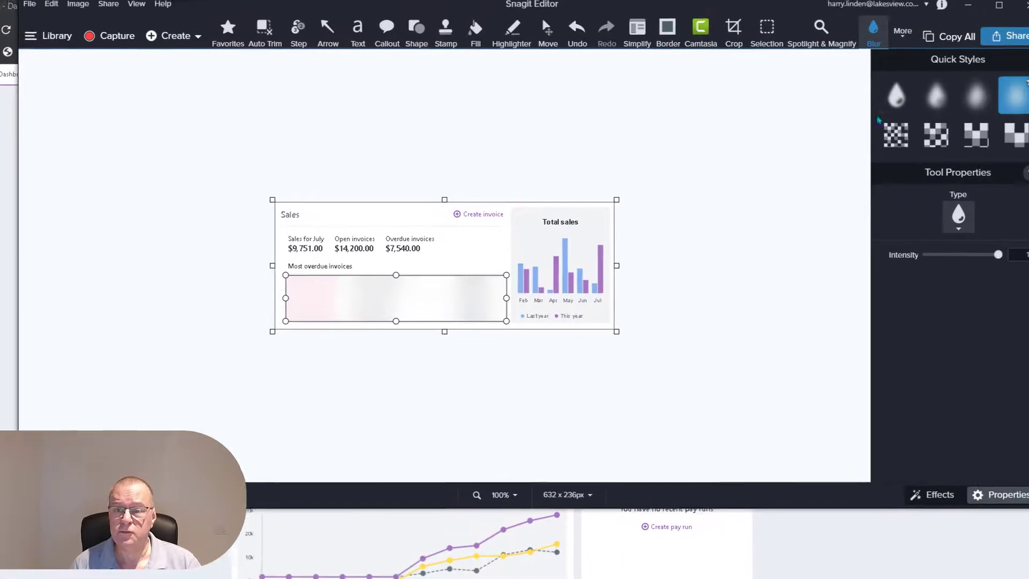
pyautogui.click(880, 100)
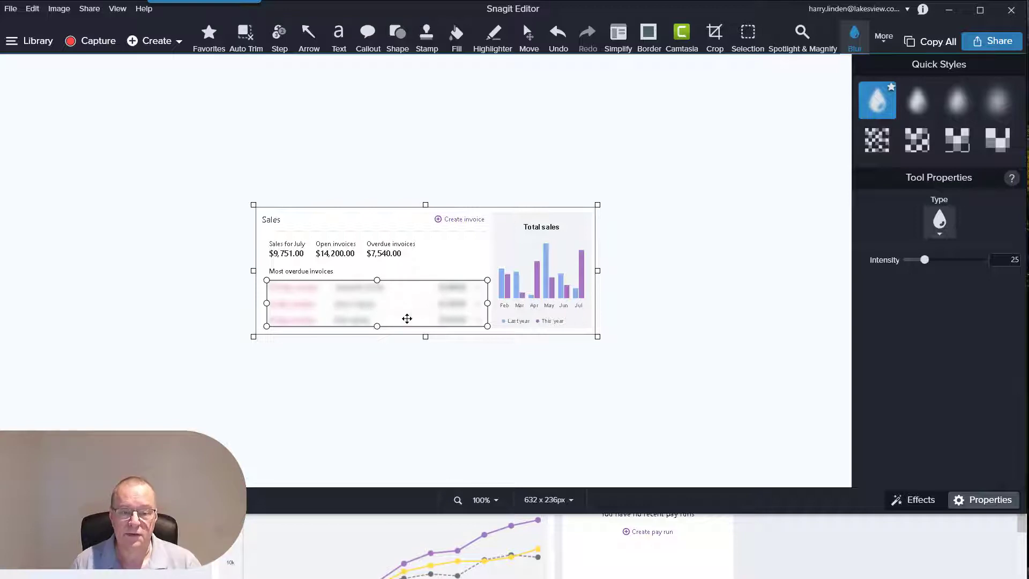
pyautogui.click(914, 115)
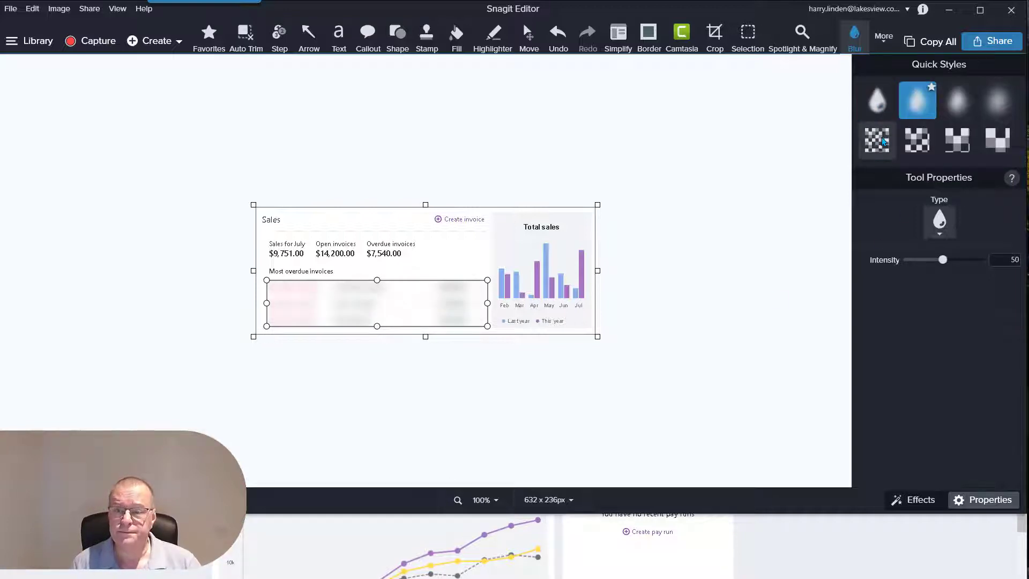
pyautogui.click(880, 142)
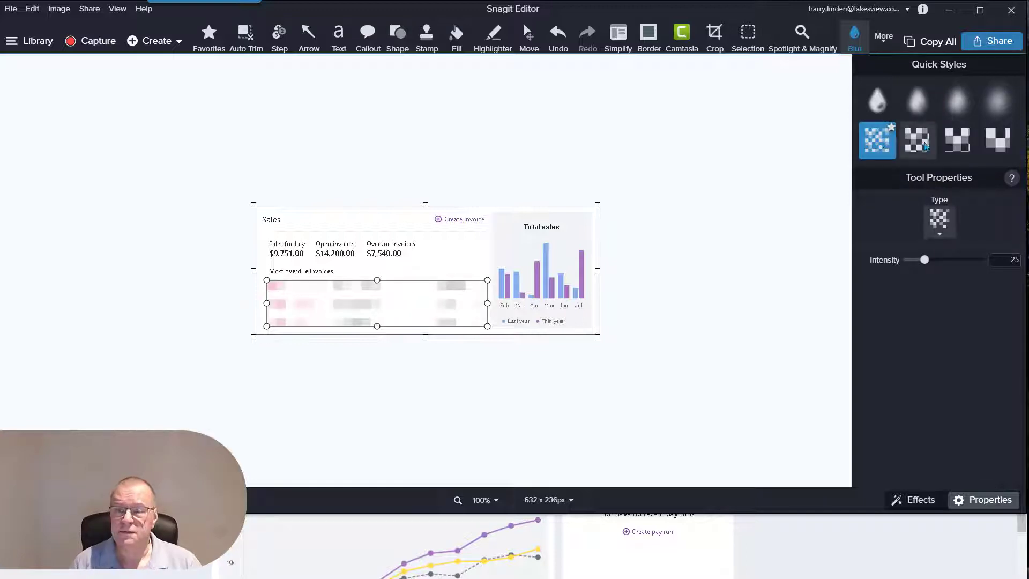
pyautogui.click(916, 141)
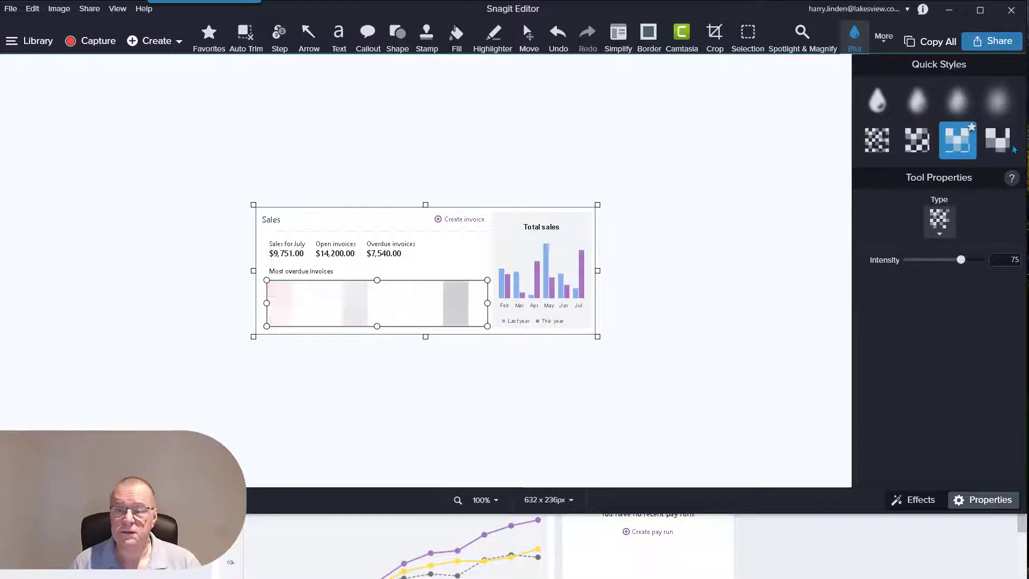
pyautogui.click(997, 142)
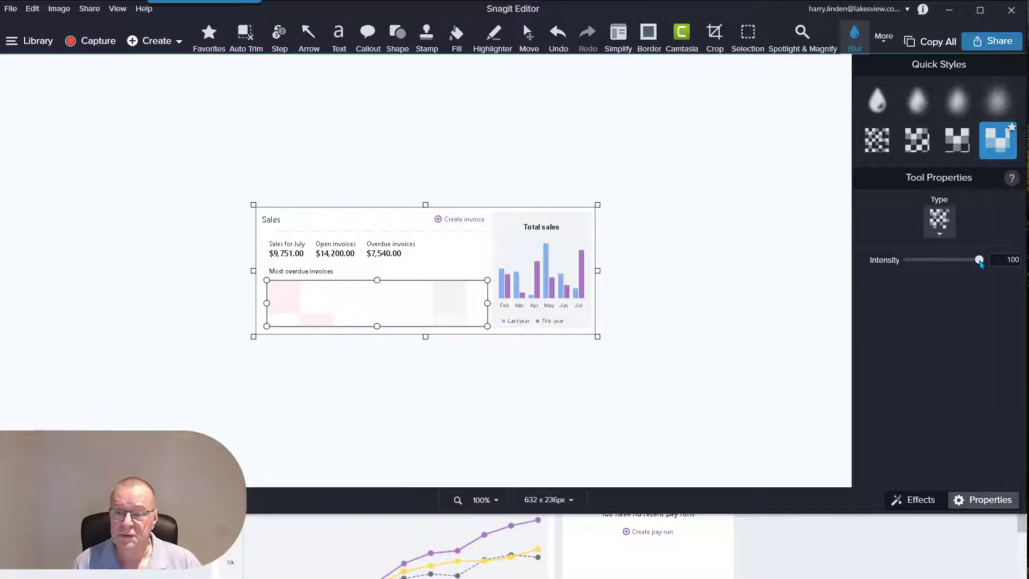
# Set the pixelated blur's intensity to 1 and then 25, and delete the blur from the invoice rows.
pyautogui.moveTo(980, 263); pyautogui.dragTo(899, 284)
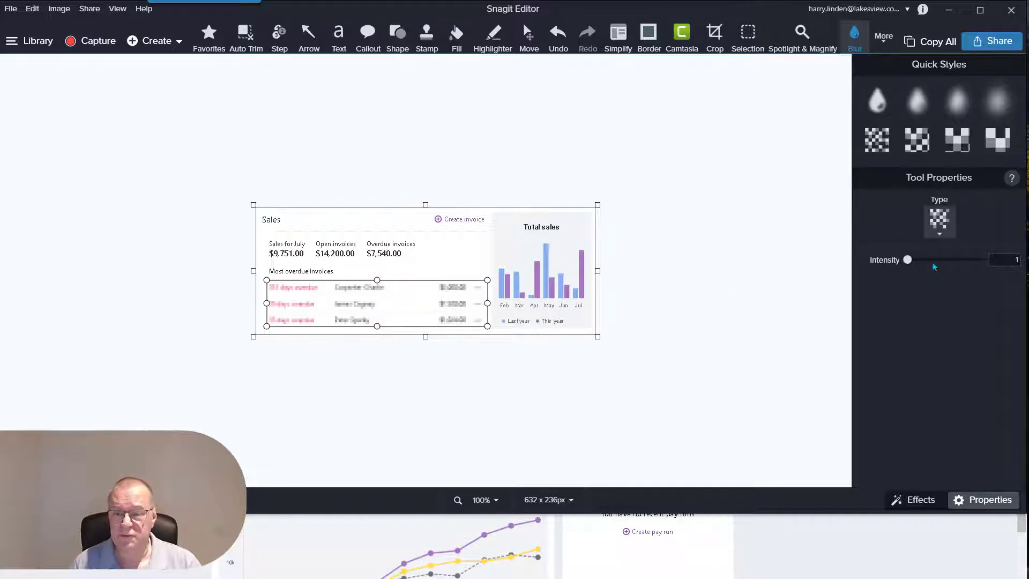
pyautogui.moveTo(908, 260); pyautogui.dragTo(925, 260)
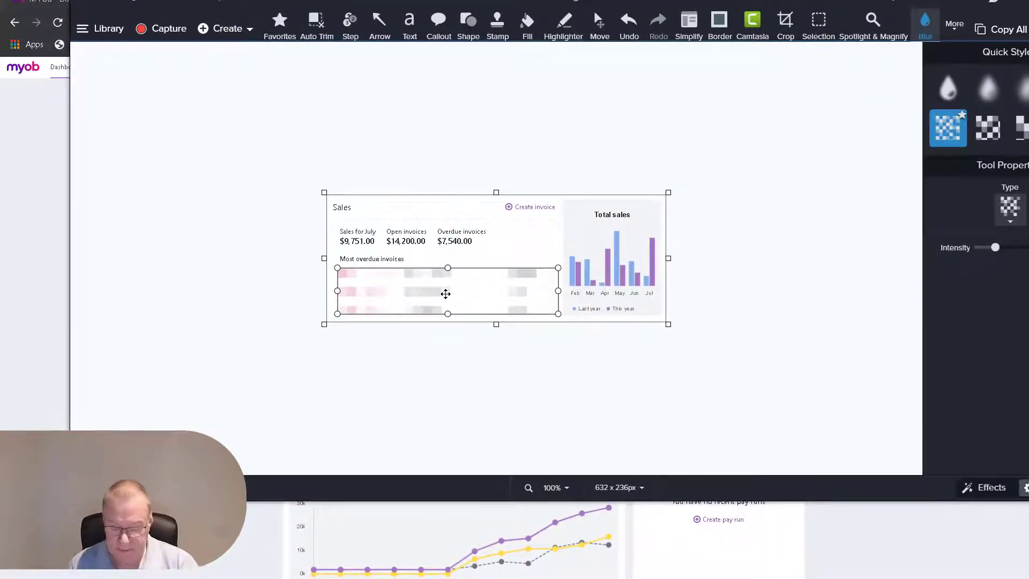
pyautogui.press('Delete')
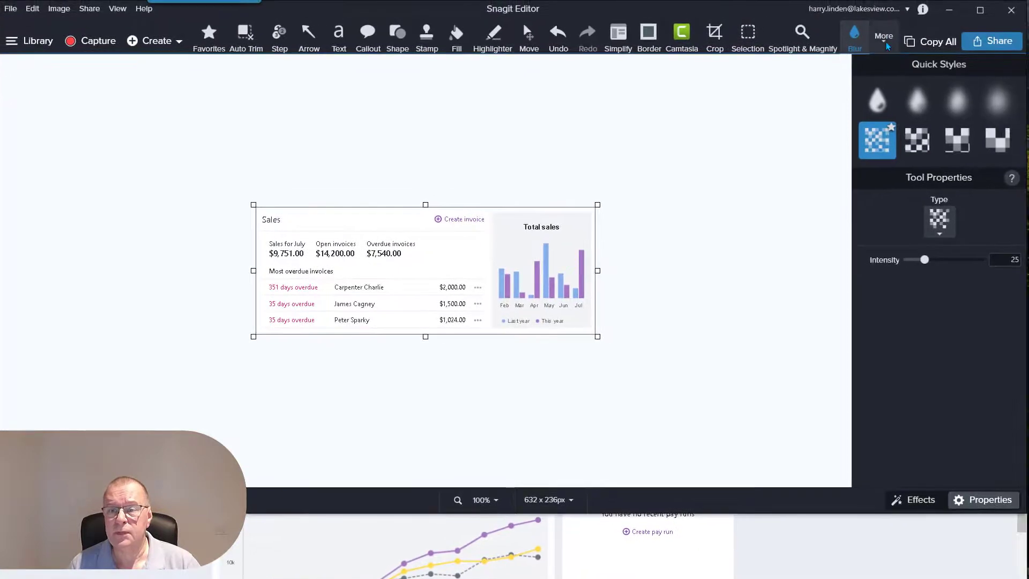
pyautogui.click(885, 41)
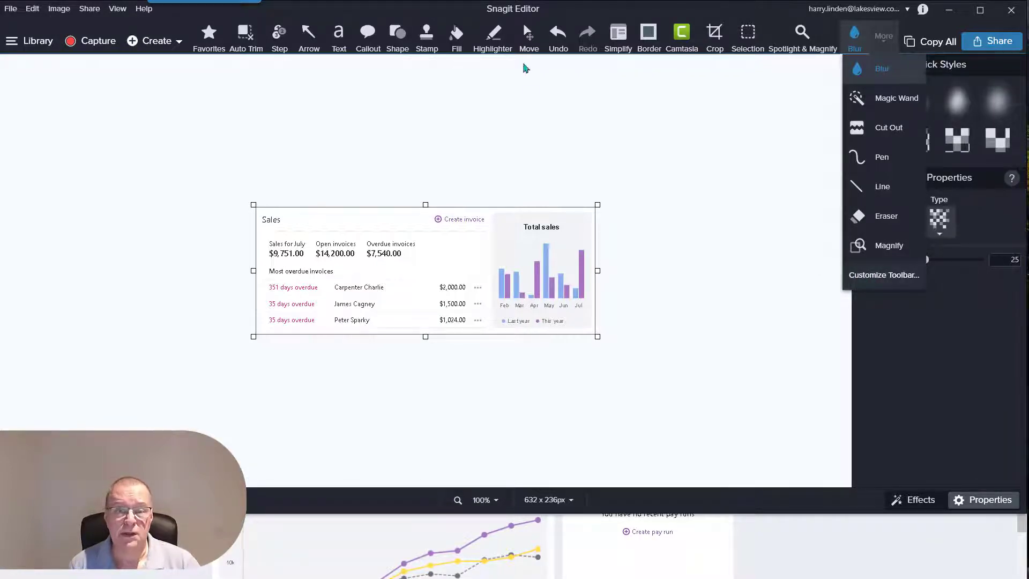
pyautogui.click(742, 106)
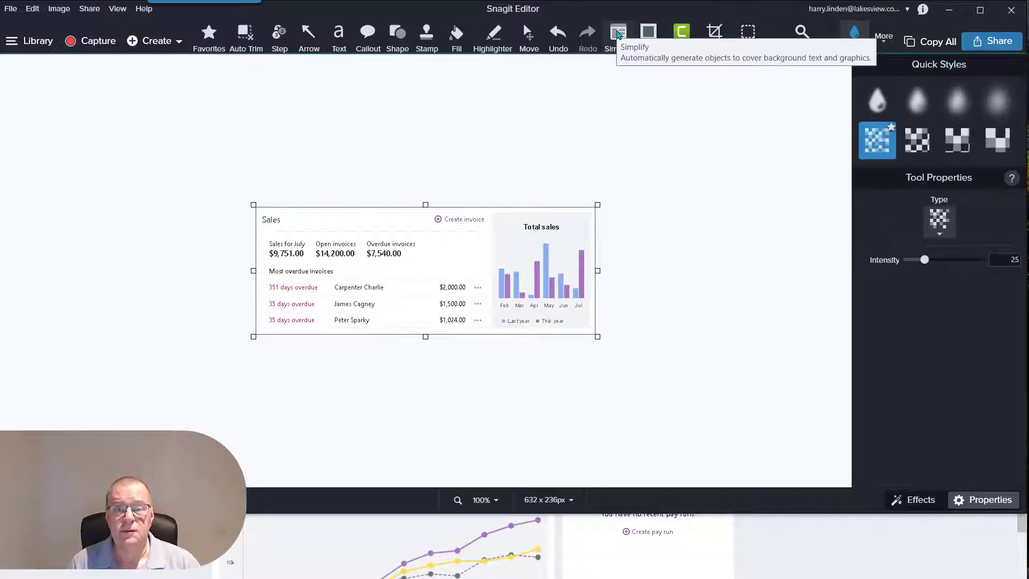
# Turn on Auto Simplify for the capture and show the original image through the generated objects.
pyautogui.click(618, 34)
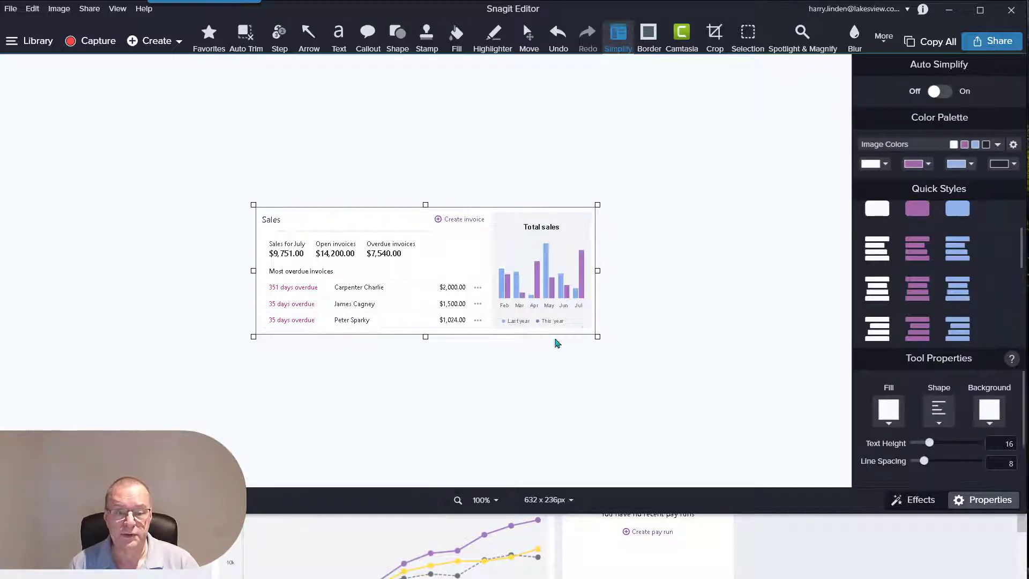
pyautogui.click(944, 91)
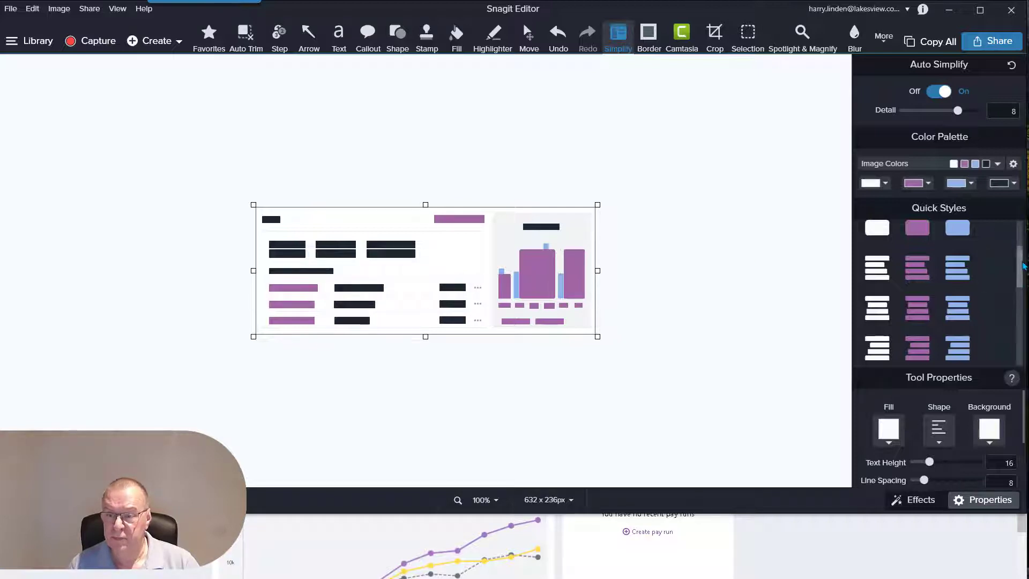
pyautogui.moveTo(1023, 265); pyautogui.dragTo(1022, 347)
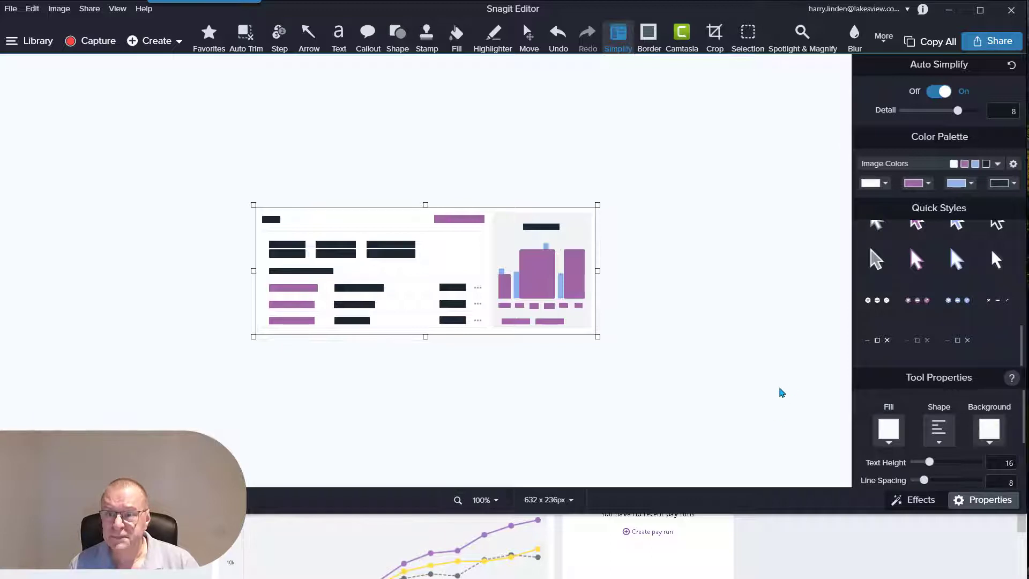
pyautogui.scroll(-3, 990, 412)
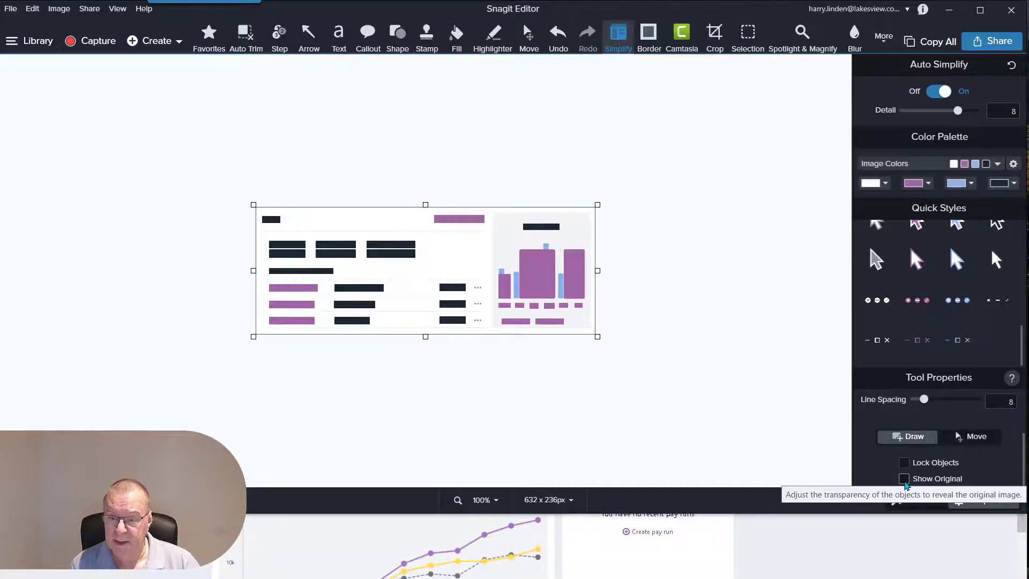
pyautogui.click(905, 479)
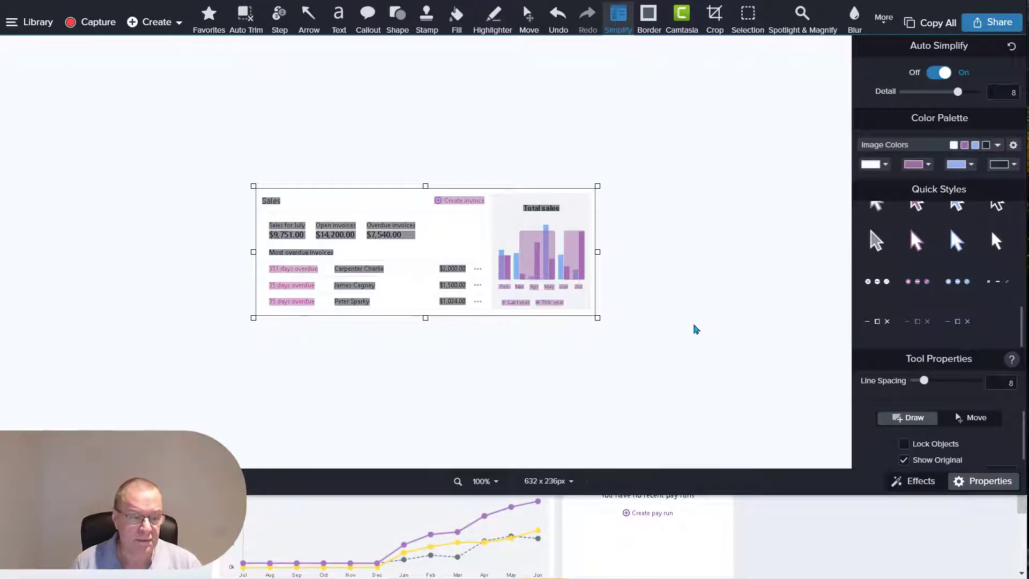
pyautogui.scroll(3, 696, 329)
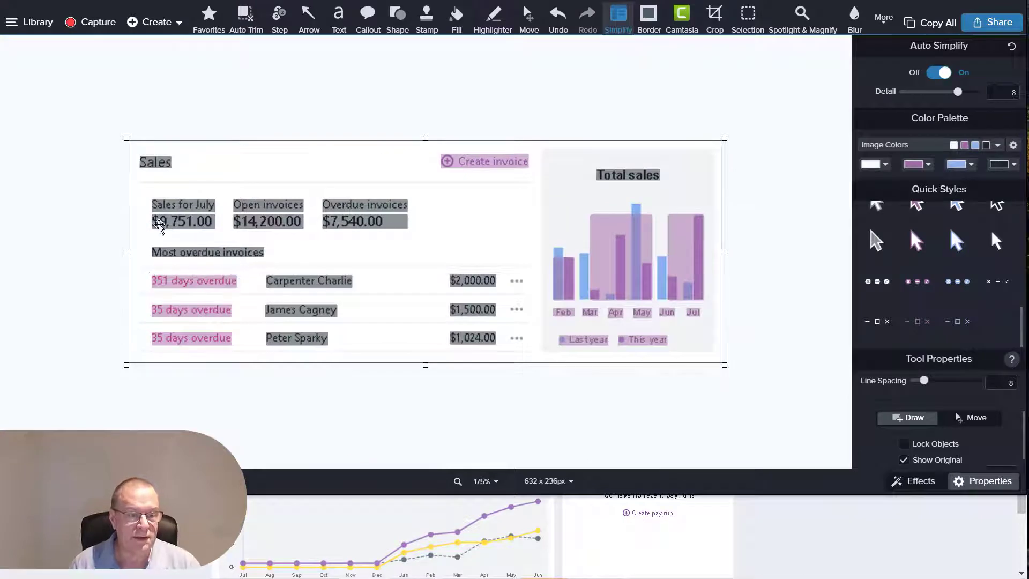
pyautogui.click(173, 221)
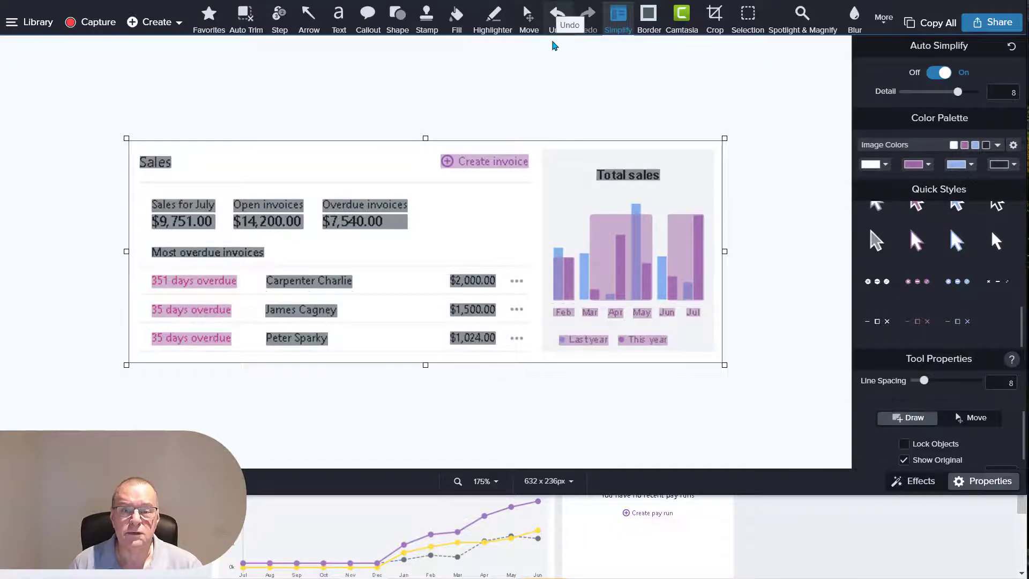
# Delete the simplify objects covering the Sales heading, Create invoice link, three summary totals, chart title and the two large bar areas.
pyautogui.click(527, 37)
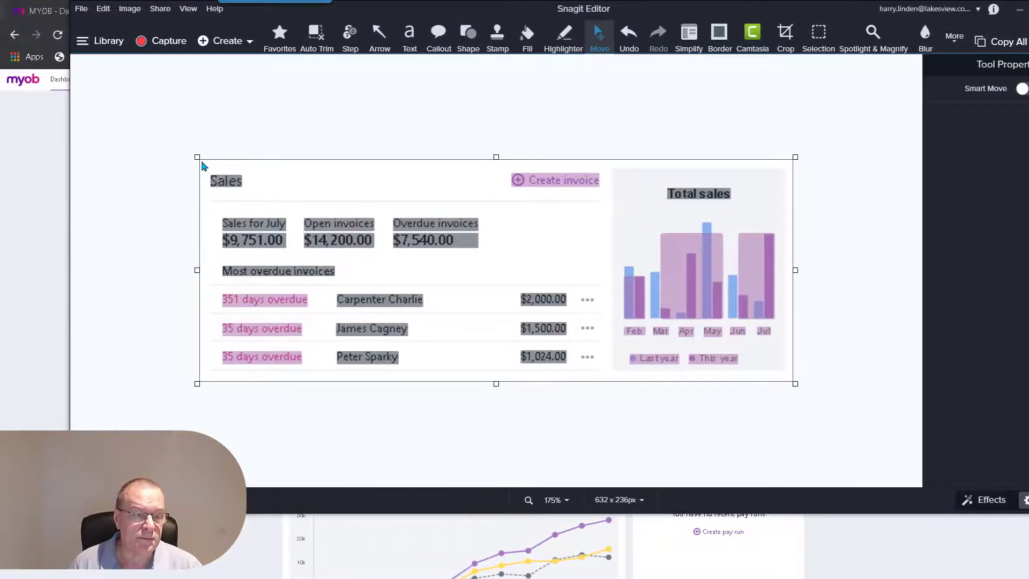
pyautogui.moveTo(202, 166); pyautogui.dragTo(788, 261)
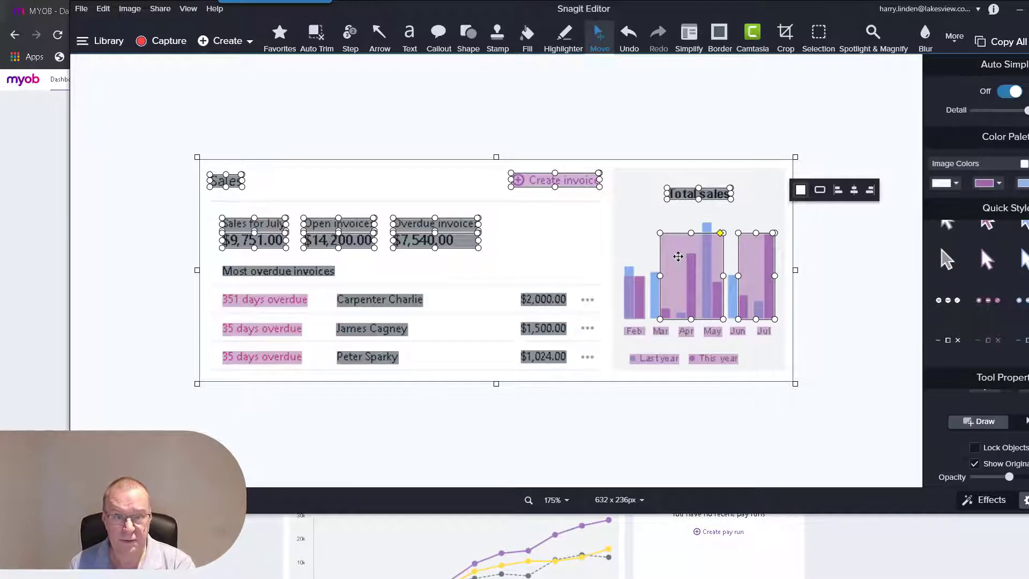
pyautogui.press('Escape')
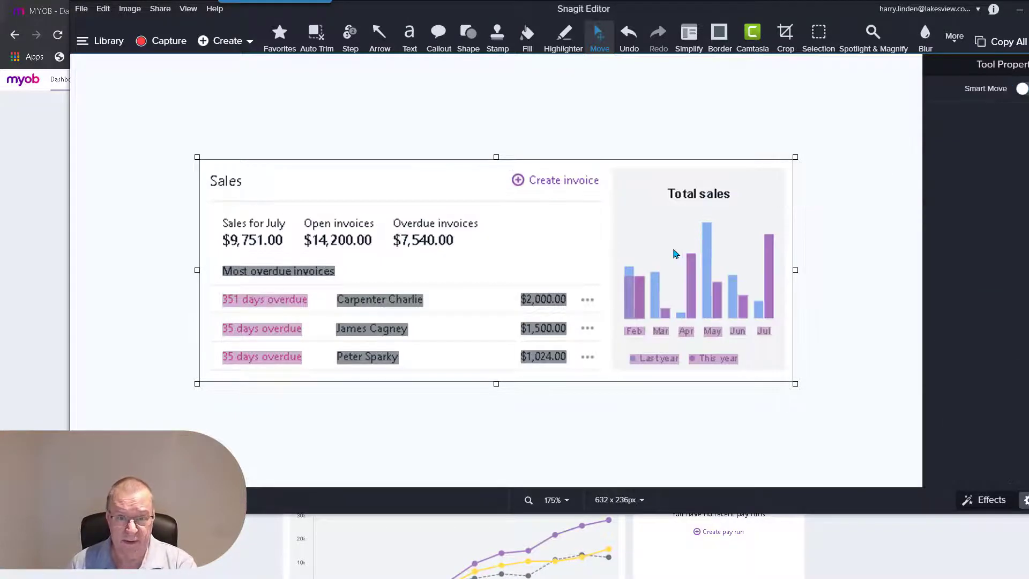
# Delete the simplify objects covering the Most overdue invoices heading and the chart's February bars.
pyautogui.click(277, 270)
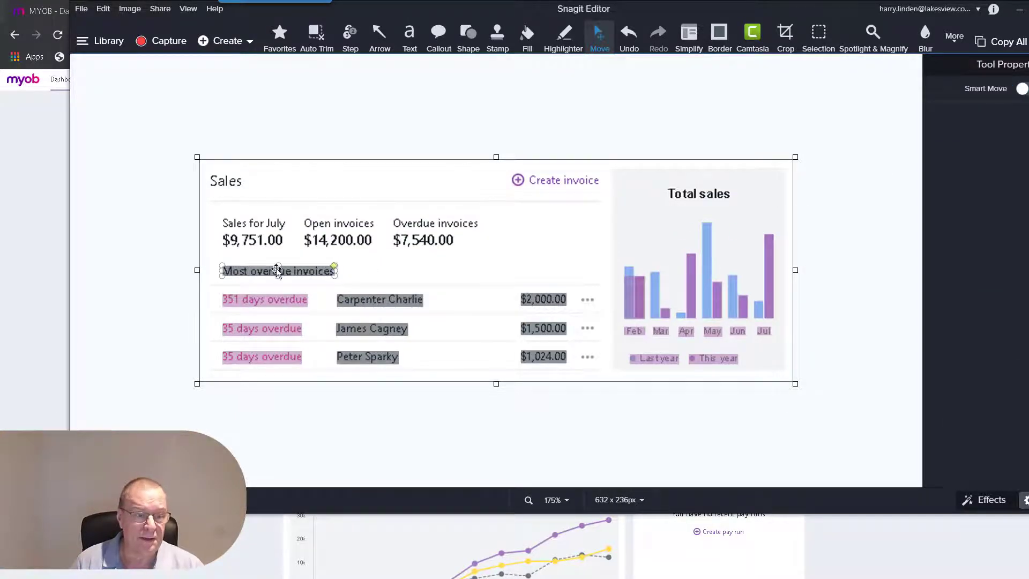
pyautogui.click(216, 269)
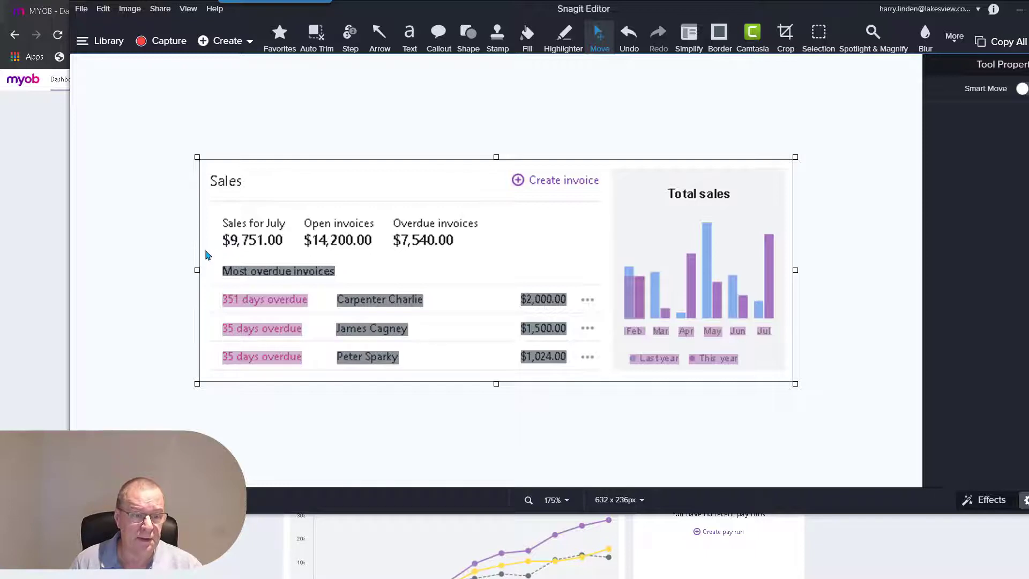
pyautogui.moveTo(206, 251); pyautogui.dragTo(780, 285)
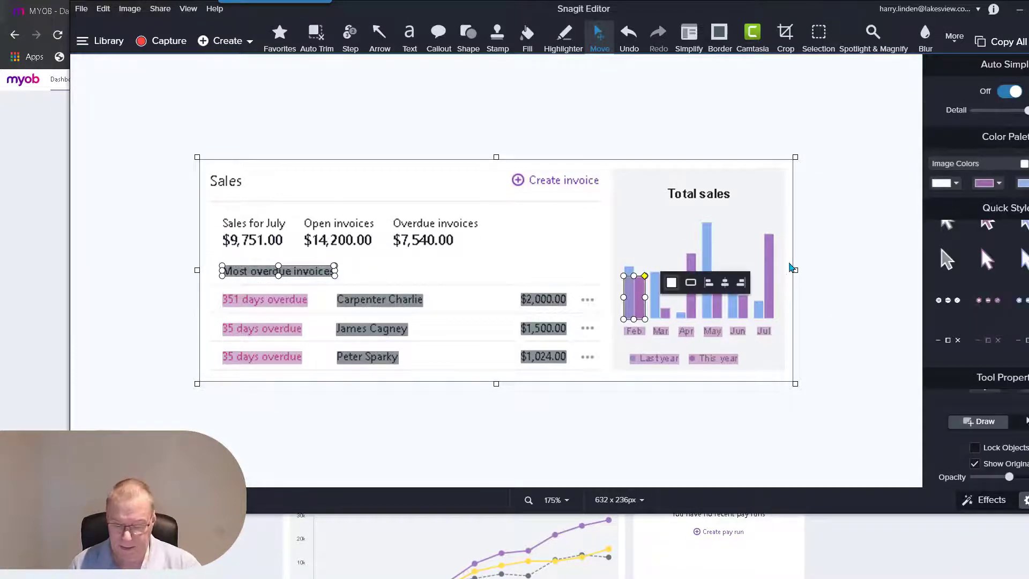
pyautogui.click(780, 282)
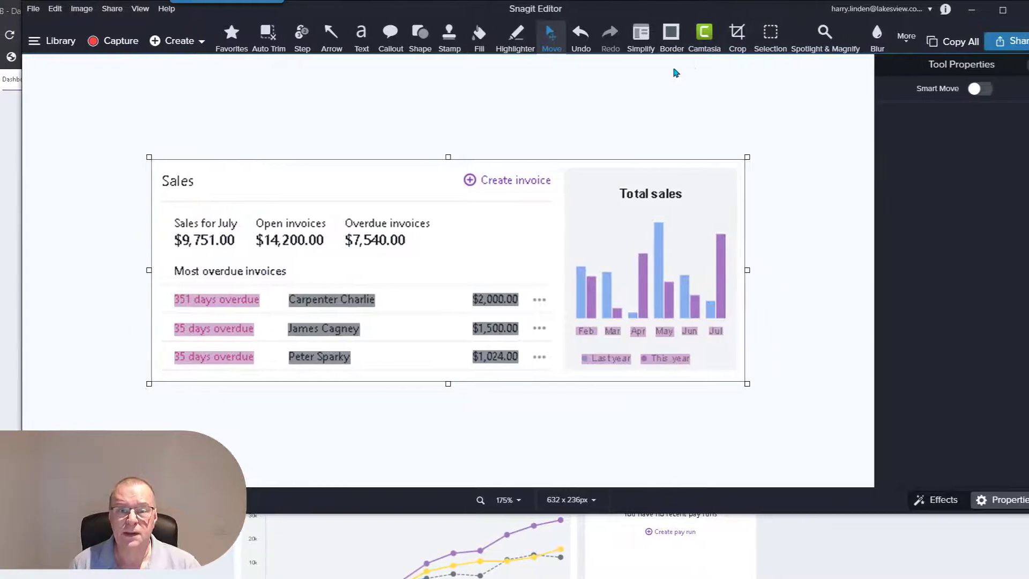
# Turn off Show Original to preview the opaque simplify objects, and show the original image through them again.
pyautogui.click(617, 36)
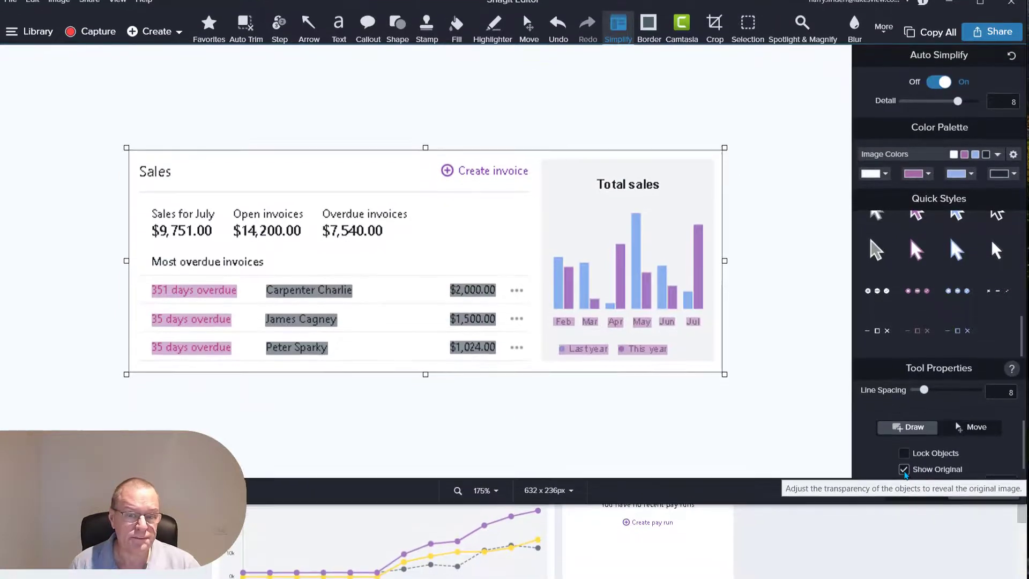
pyautogui.click(905, 460)
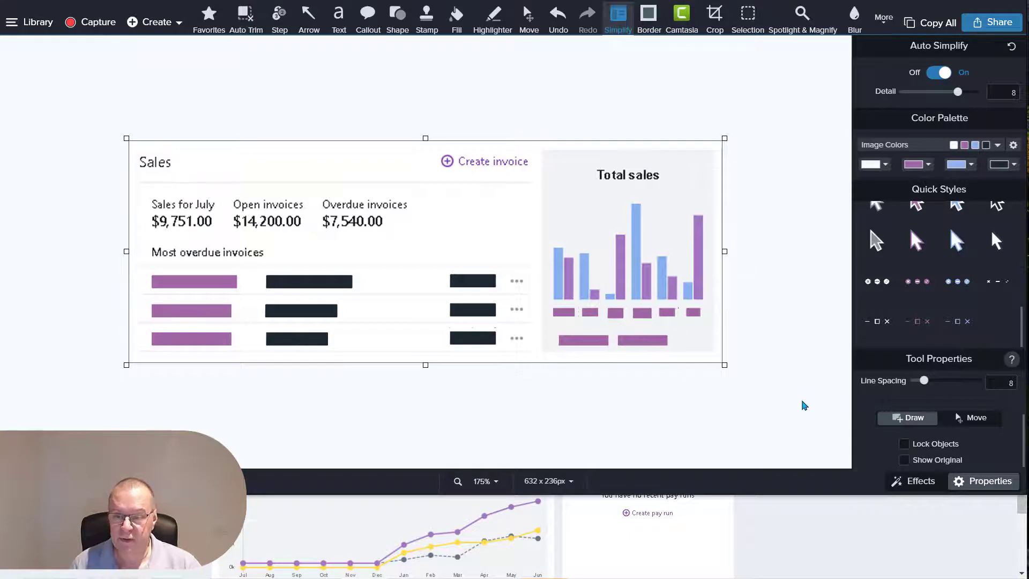
pyautogui.click(904, 460)
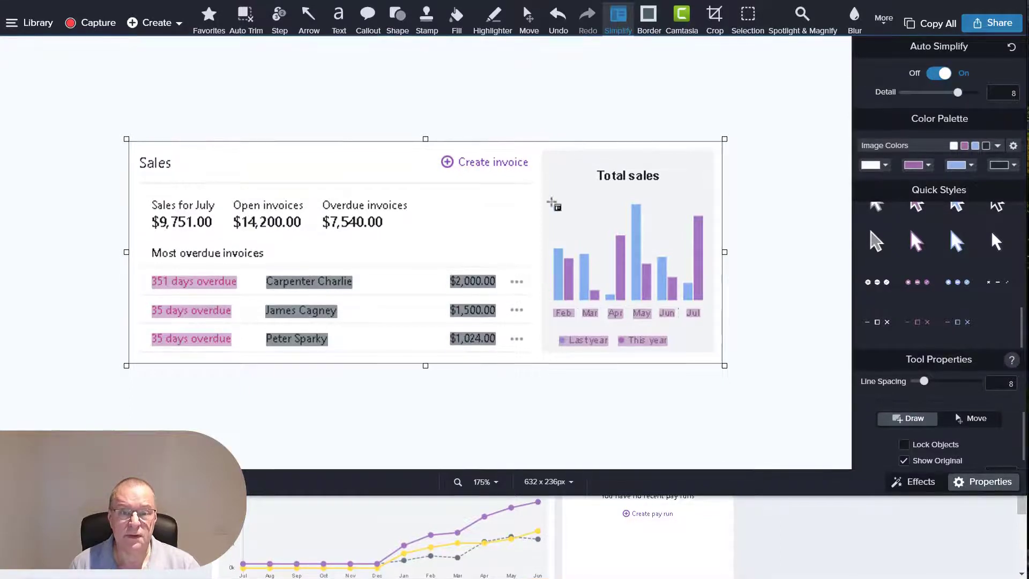
# Delete the simplify objects covering the chart's month labels and legend, and turn off Show Original.
pyautogui.click(528, 37)
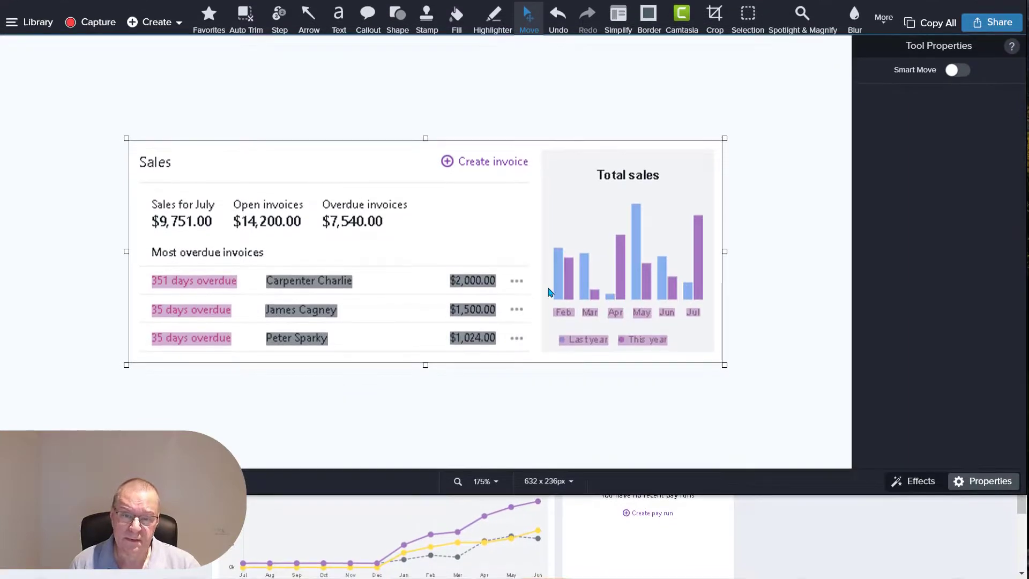
pyautogui.moveTo(549, 289); pyautogui.dragTo(700, 350)
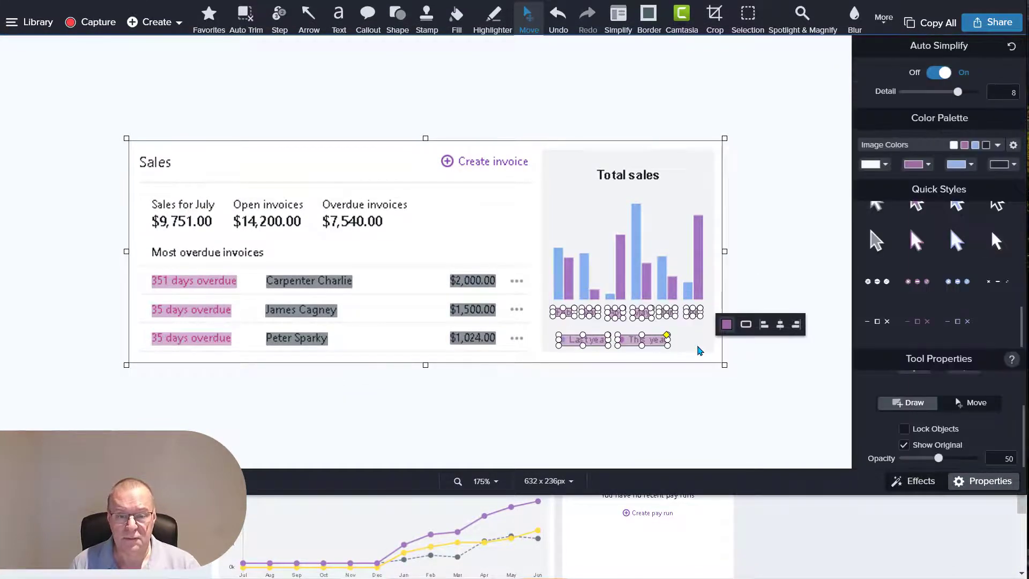
pyautogui.click(697, 358)
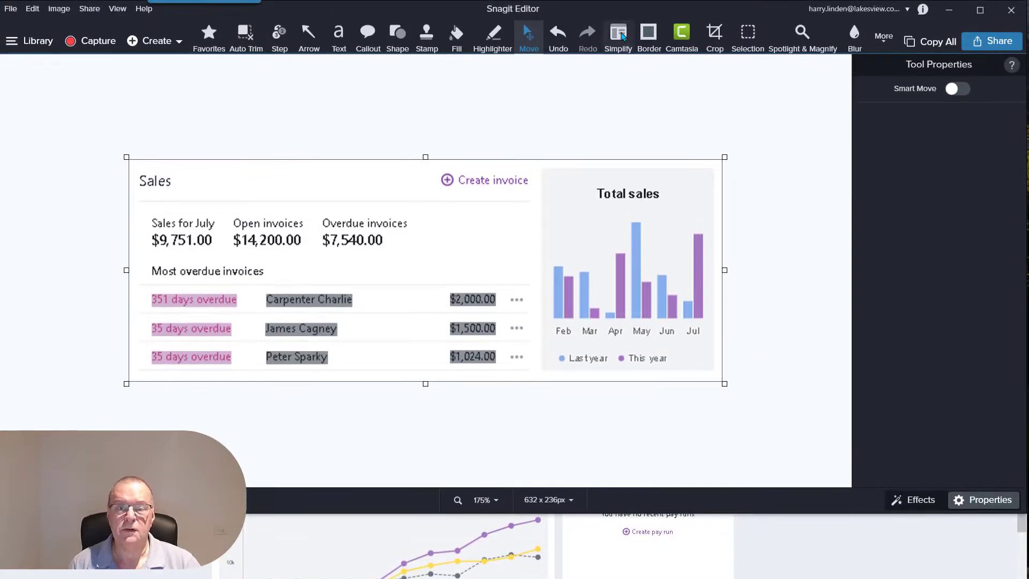
pyautogui.click(620, 35)
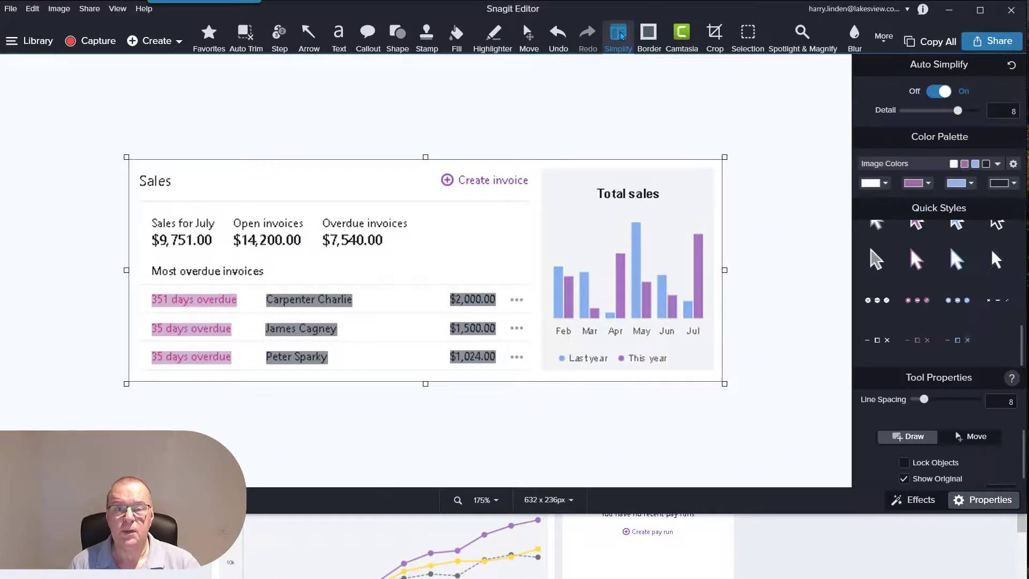
pyautogui.click(904, 478)
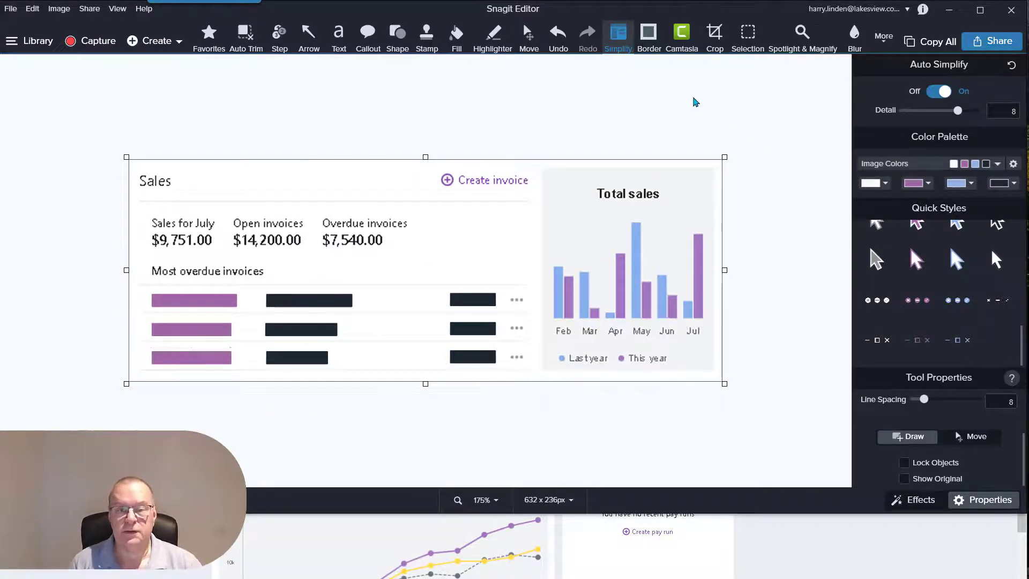
# Add the gray border around the whole capture, undo it and restore it.
pyautogui.click(651, 35)
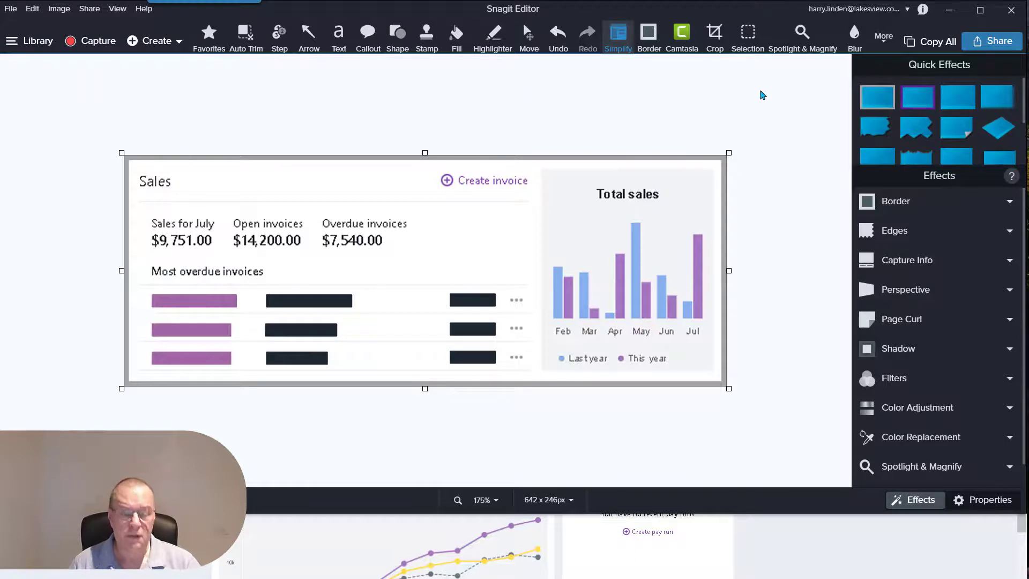
pyautogui.hotkey('ctrl', 'z')
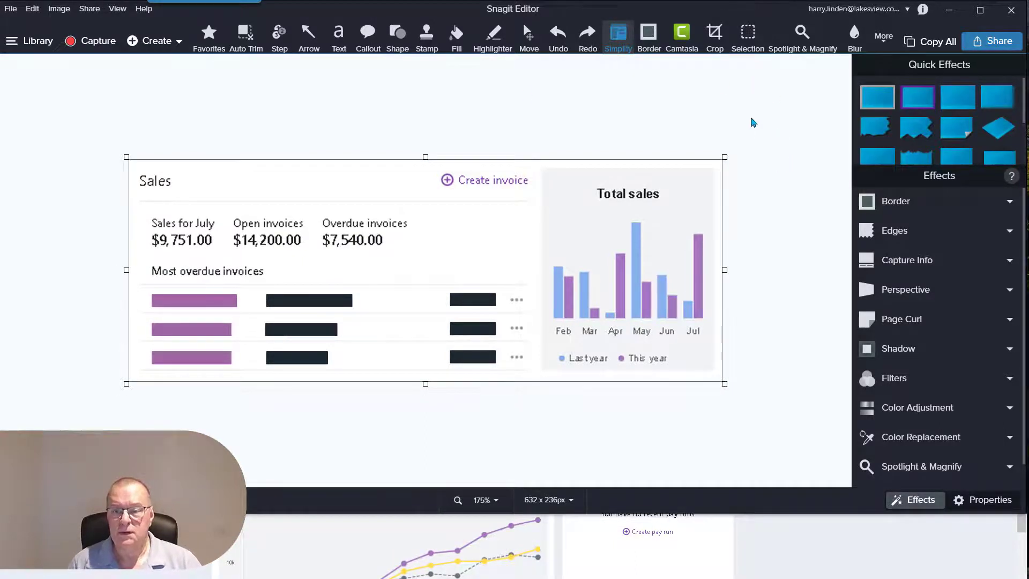
pyautogui.click(619, 40)
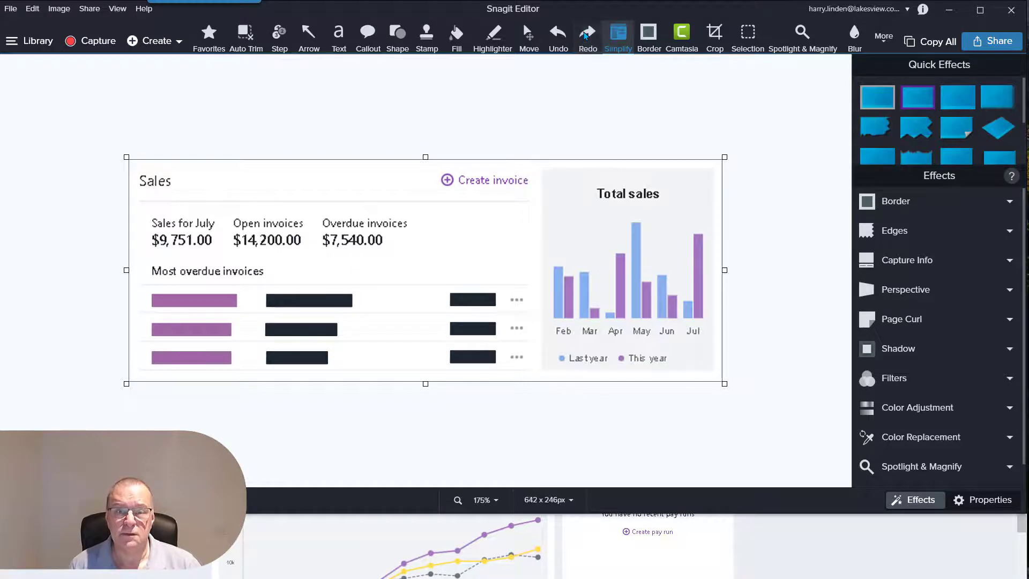
pyautogui.click(582, 43)
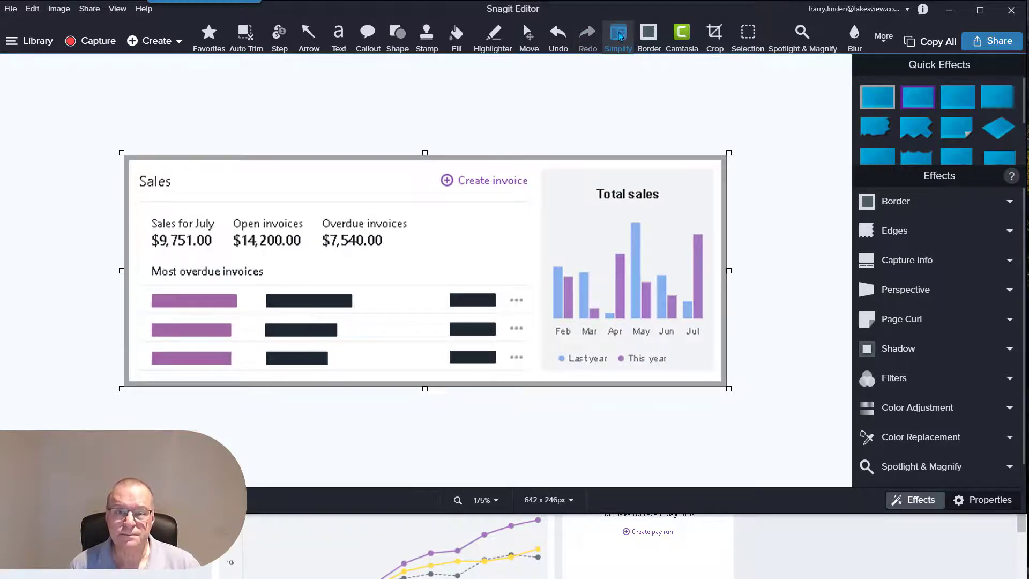
pyautogui.click(718, 35)
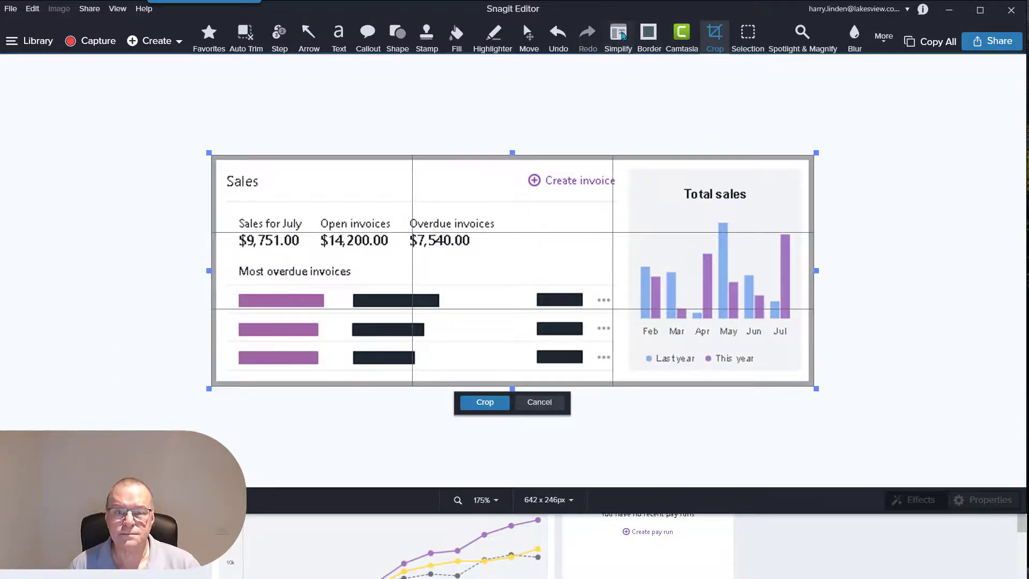
# Turn off Auto Simplify and confirm removing the Simplify objects to restore the original image.
pyautogui.click(618, 35)
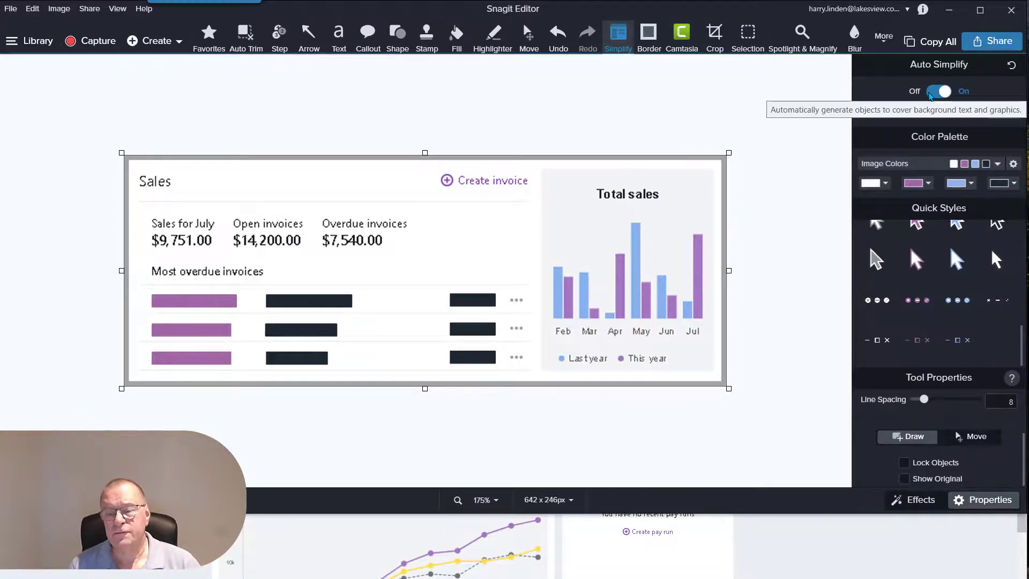
pyautogui.click(930, 93)
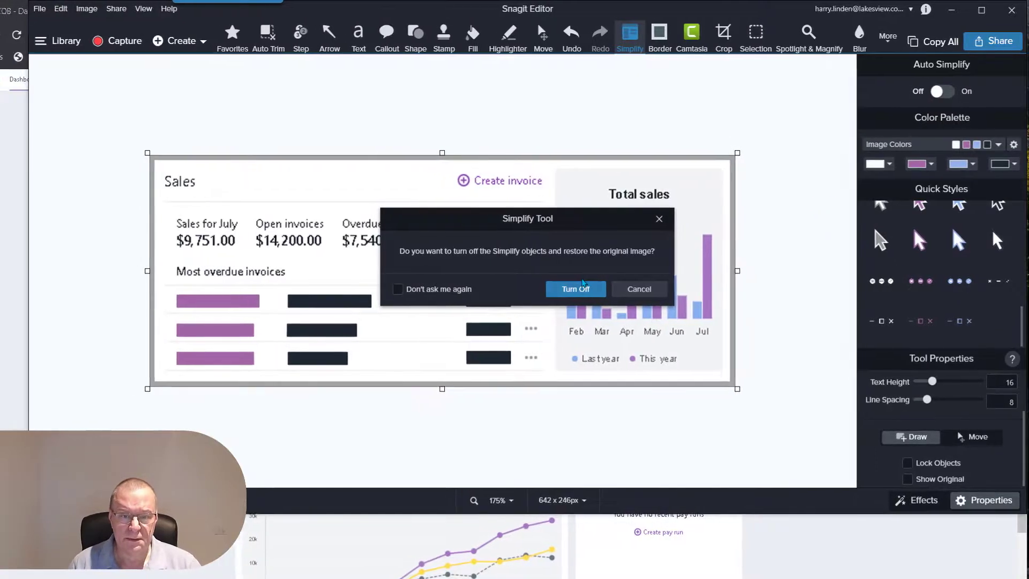
pyautogui.press('Return')
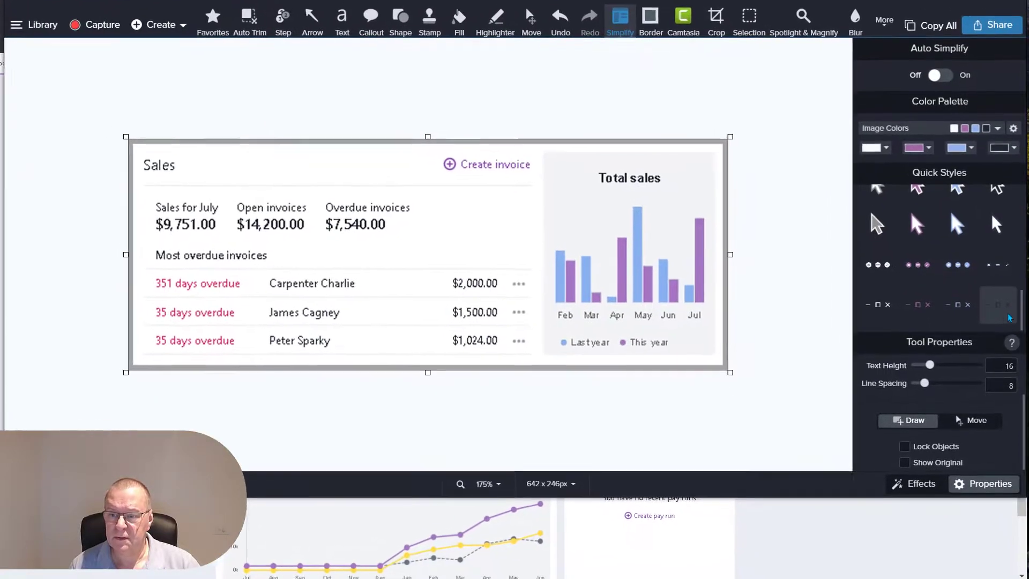
# Choose the Dark Grayscale color palette and cover the three overdue invoice rows with a light gray Left Align Text object.
pyautogui.moveTo(1022, 314); pyautogui.dragTo(1020, 234)
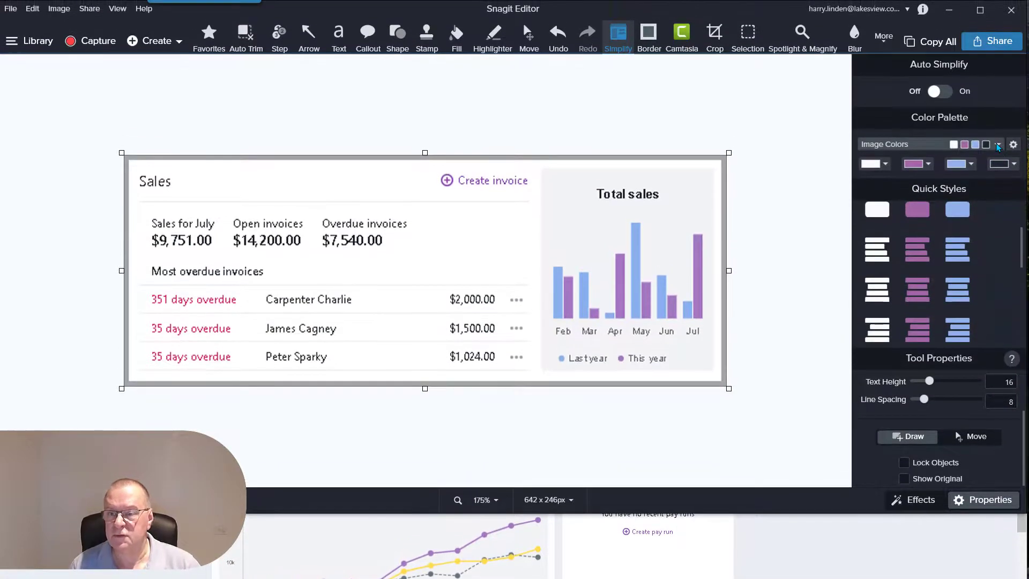
pyautogui.click(999, 145)
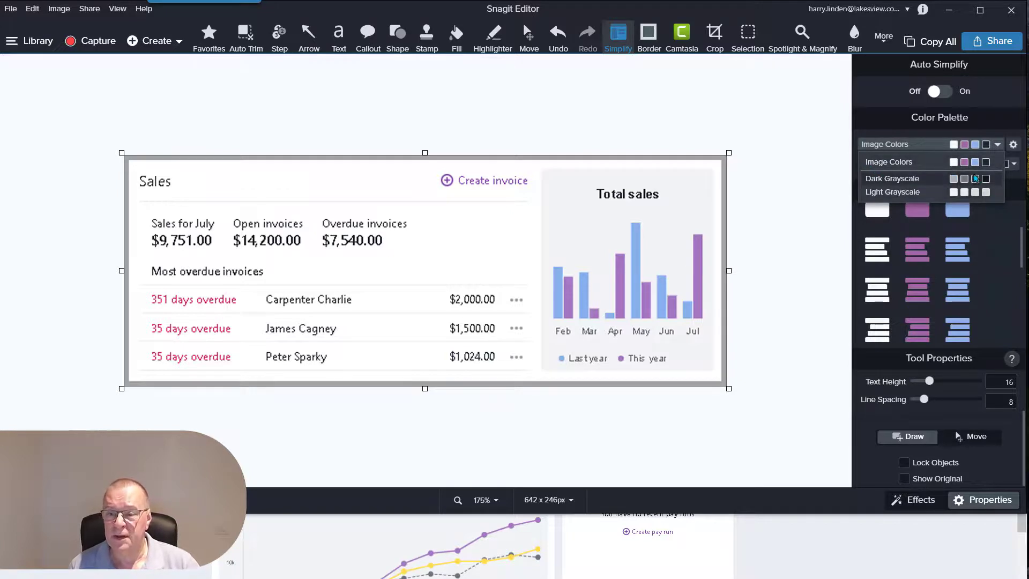
pyautogui.click(906, 181)
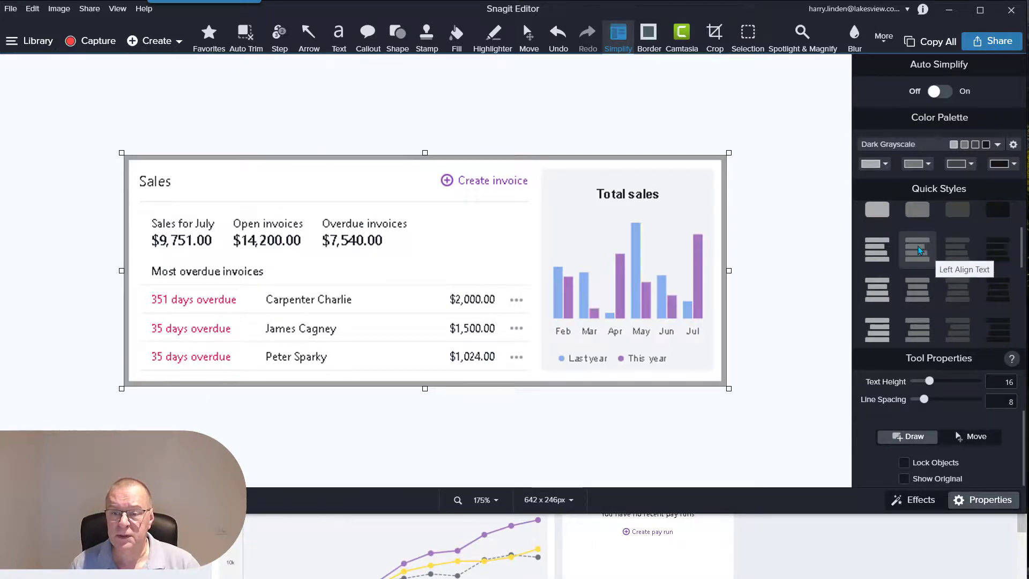
pyautogui.click(881, 256)
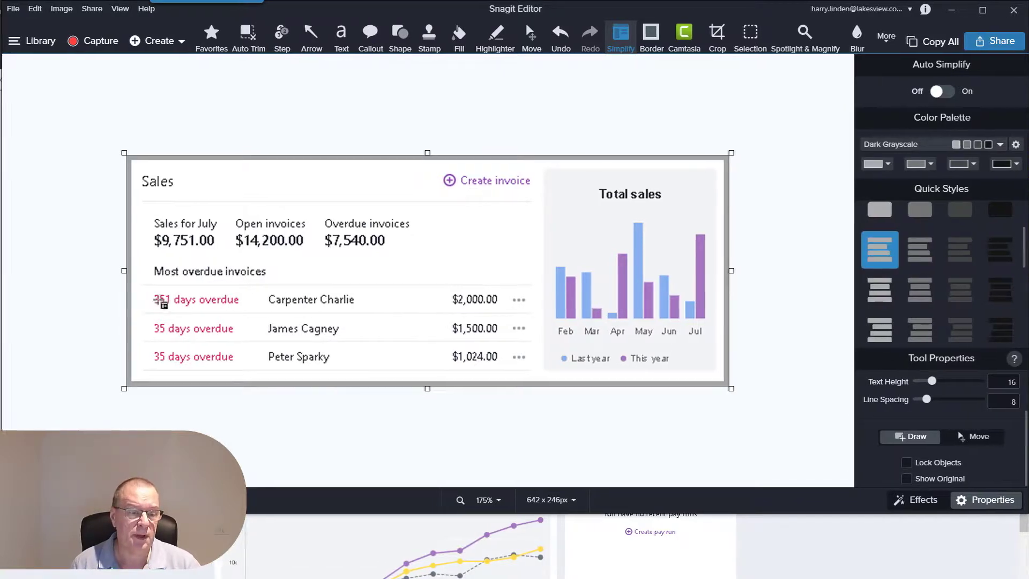
pyautogui.moveTo(207, 284); pyautogui.dragTo(610, 376)
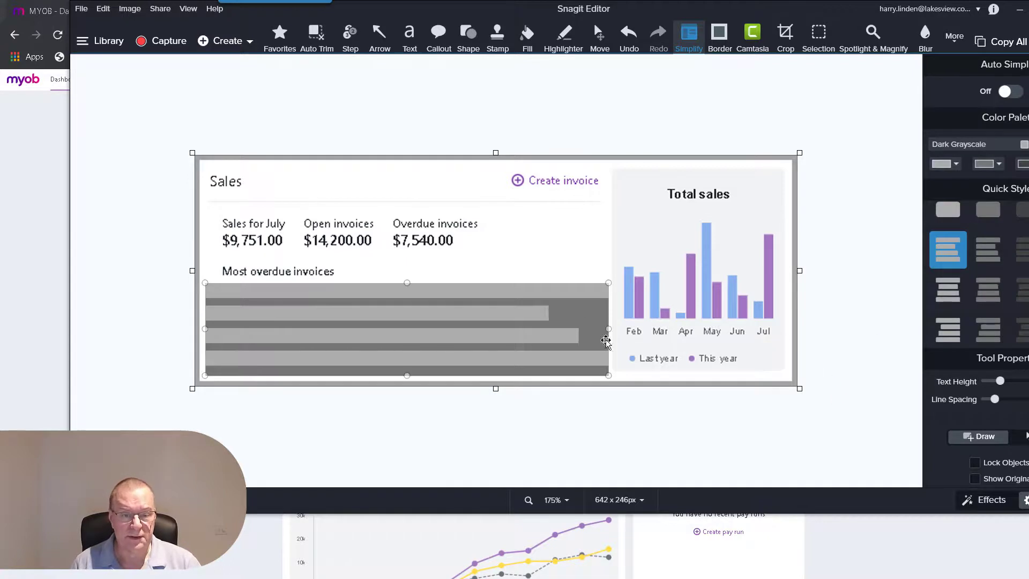
pyautogui.click(586, 320)
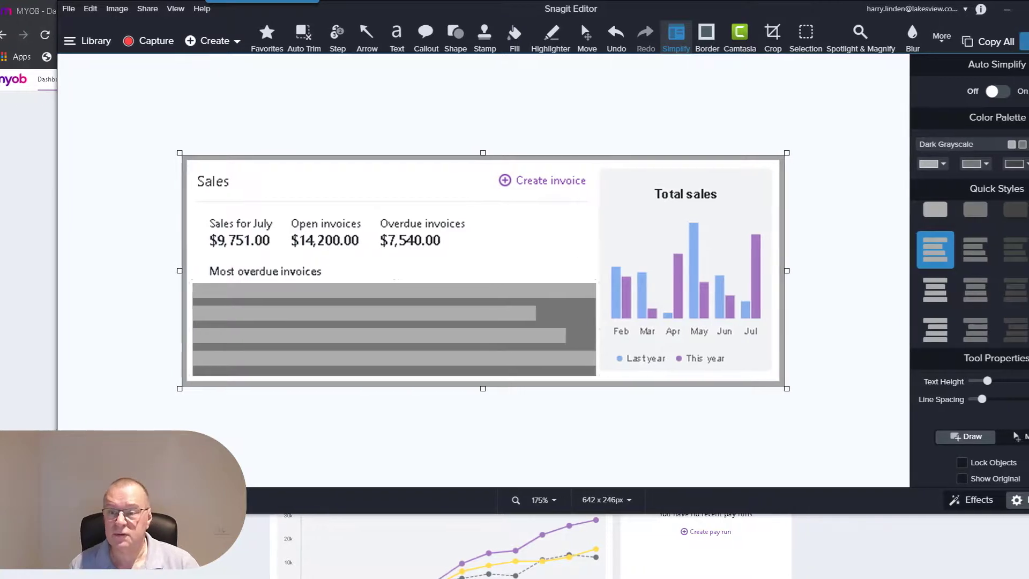
# Try the Light Grayscale color palette on the text object, and switch the palette back to Image Colors.
pyautogui.click(997, 144)
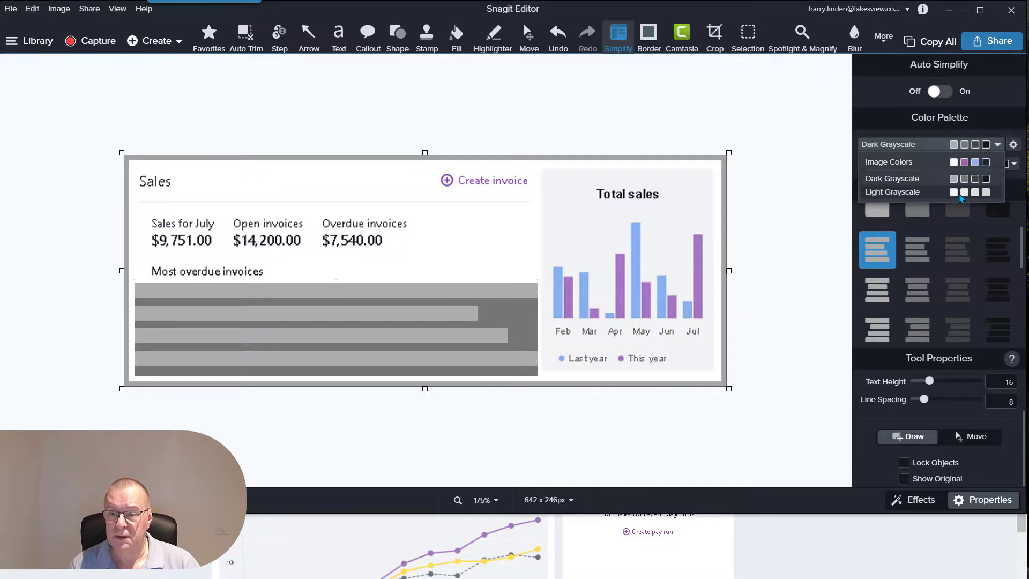
pyautogui.click(961, 197)
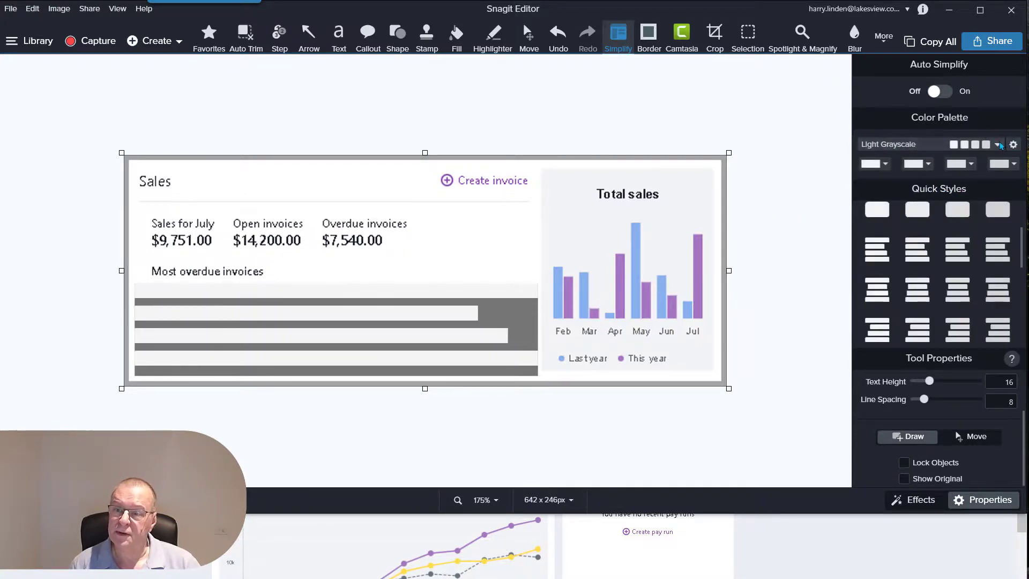
pyautogui.click(980, 145)
pyautogui.click(983, 162)
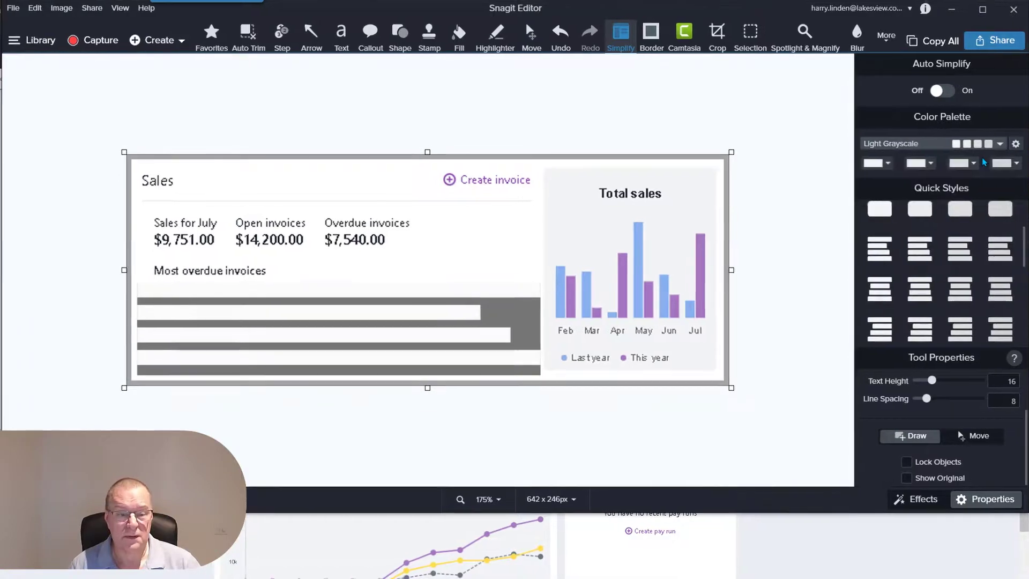
# Replace the text object over the three overdue invoice rows with a purple Left Align Text object.
pyautogui.click(452, 325)
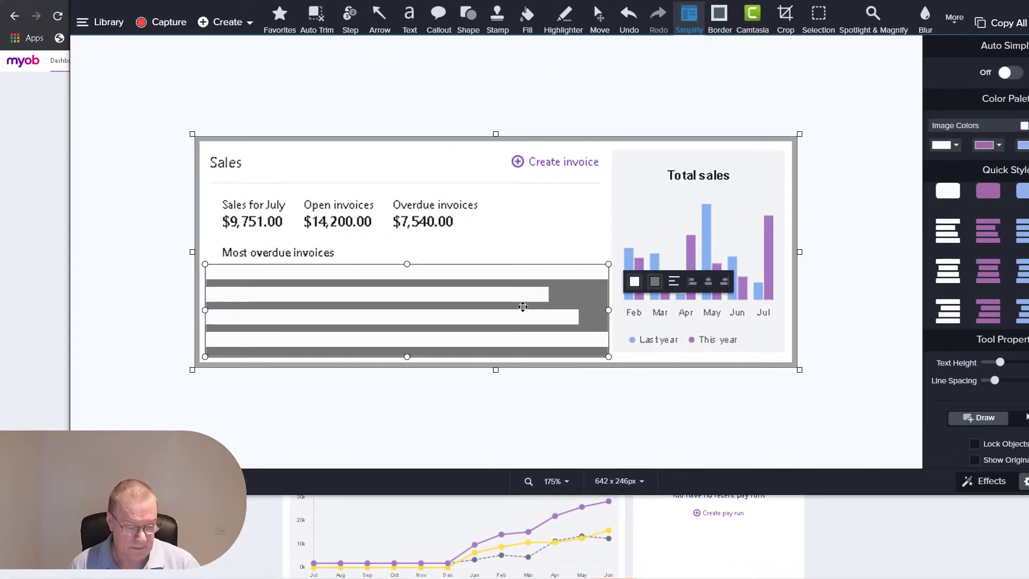
pyautogui.press('Delete')
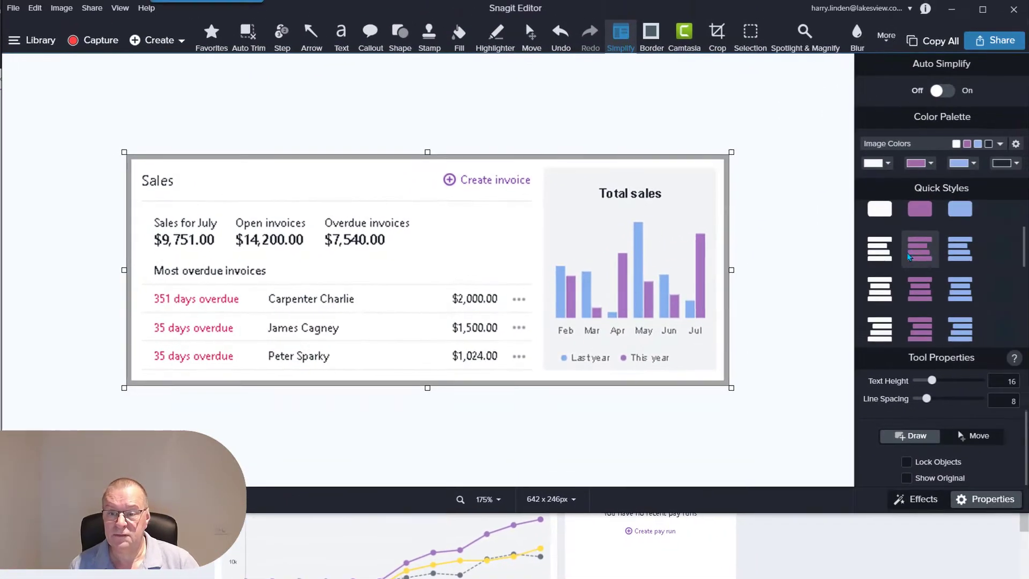
pyautogui.click(913, 254)
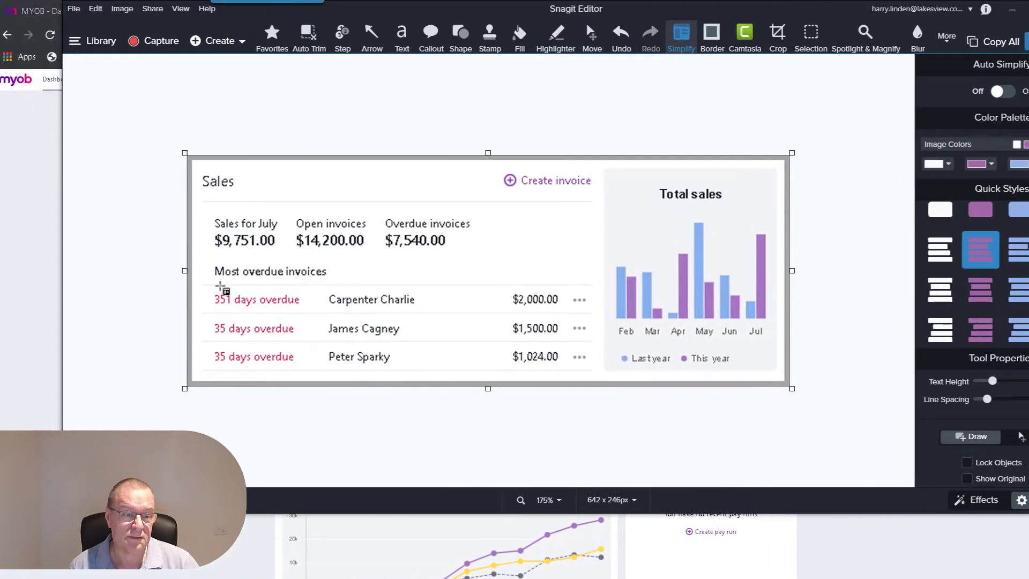
pyautogui.moveTo(207, 283)
pyautogui.mouseDown()
pyautogui.moveTo(610, 290)
pyautogui.moveTo(610, 369)
pyautogui.mouseUp()
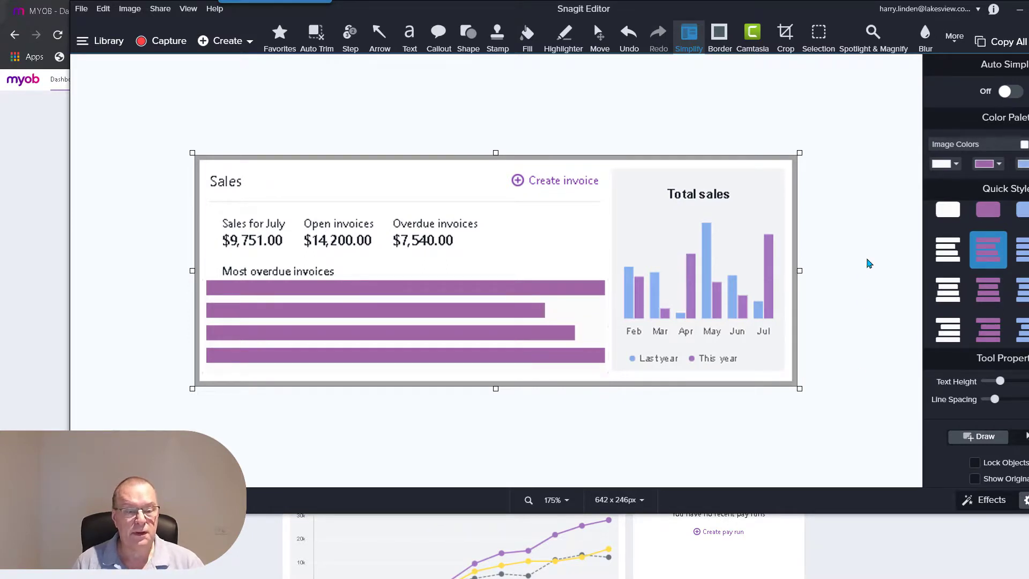
pyautogui.click(474, 333)
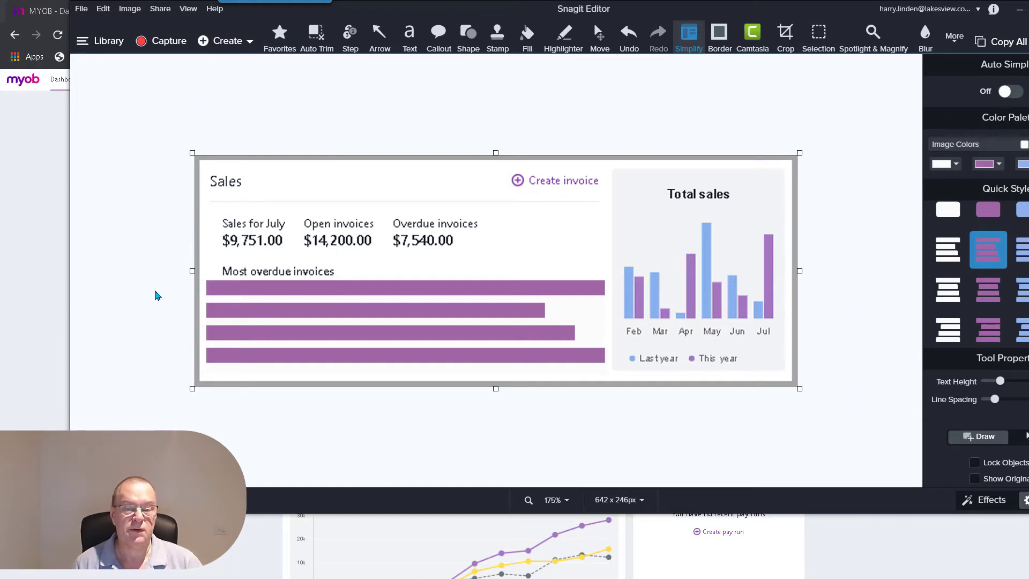
pyautogui.click(241, 298)
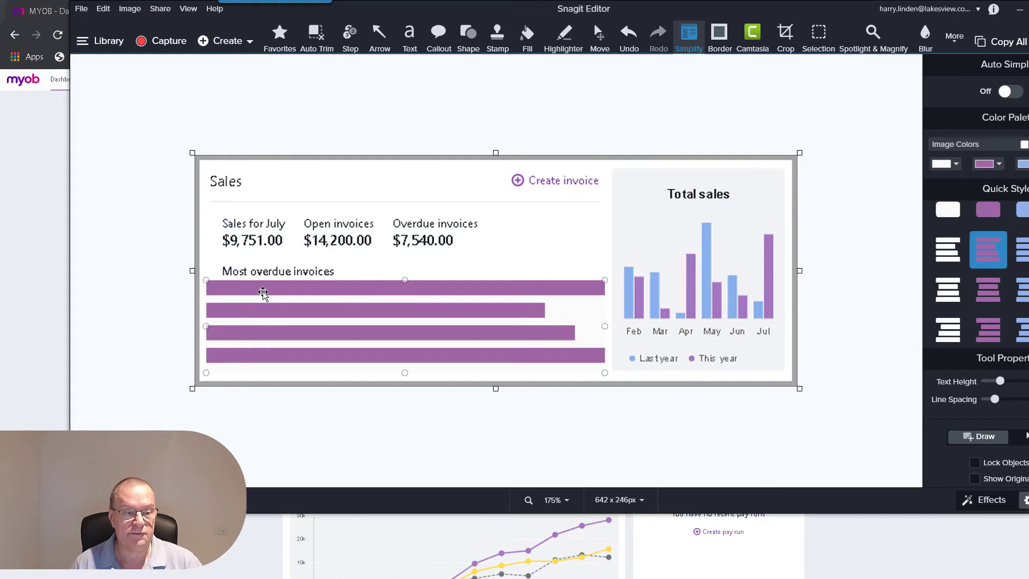
pyautogui.click(899, 120)
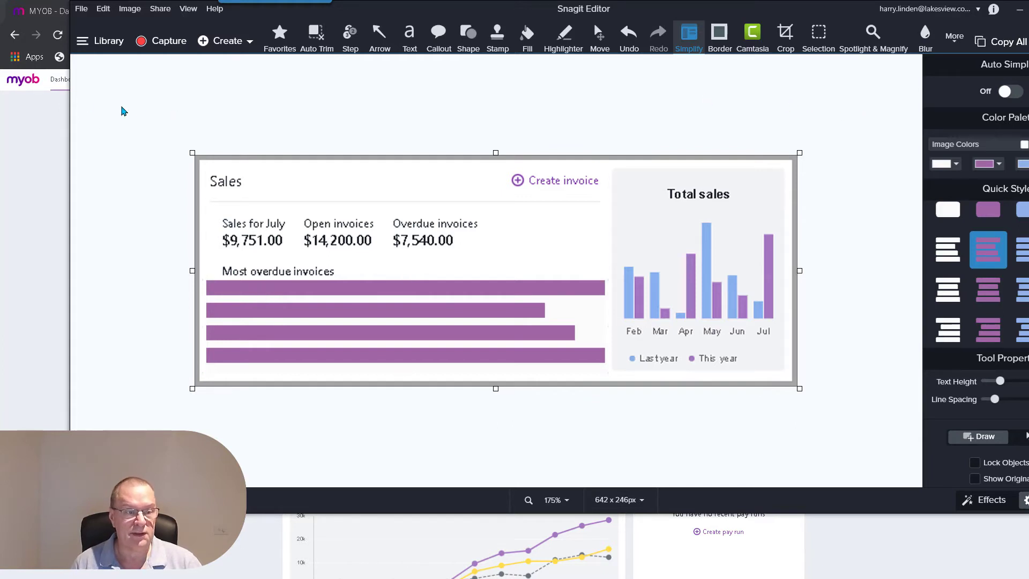